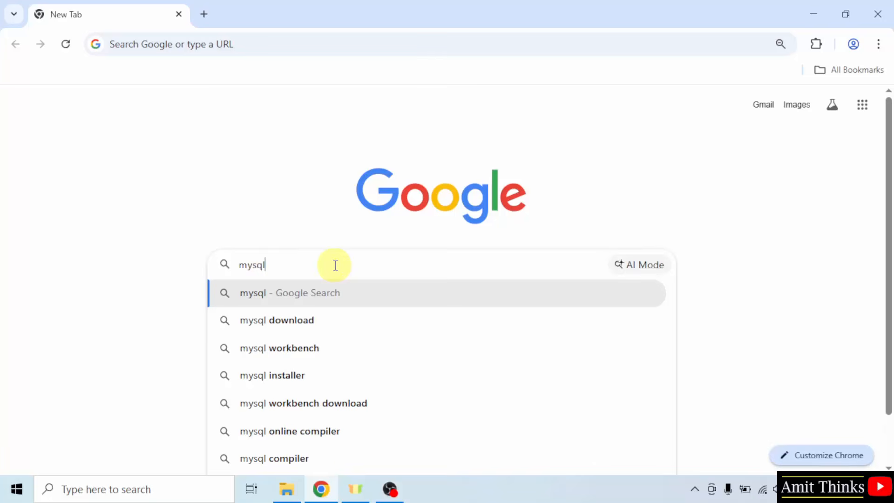
- Search Google for mysql and browse from mysql.com Downloads to the MySQL Installer for Windows page
key(Return)
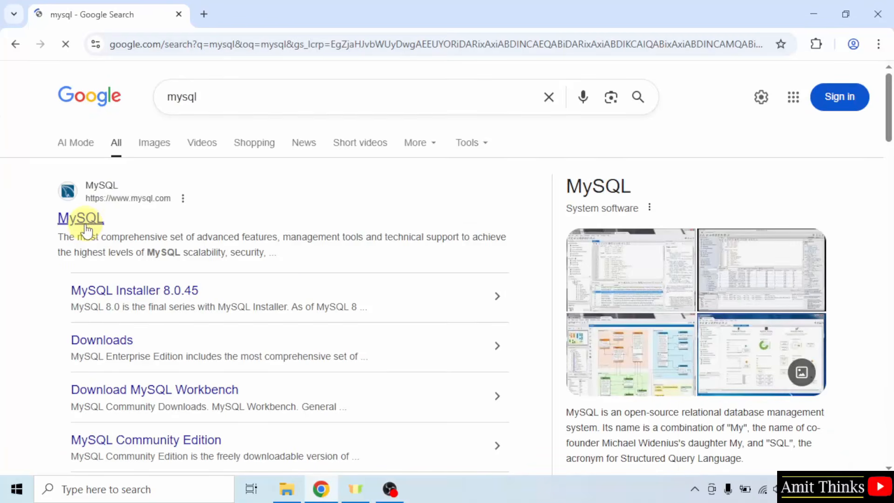
click(87, 228)
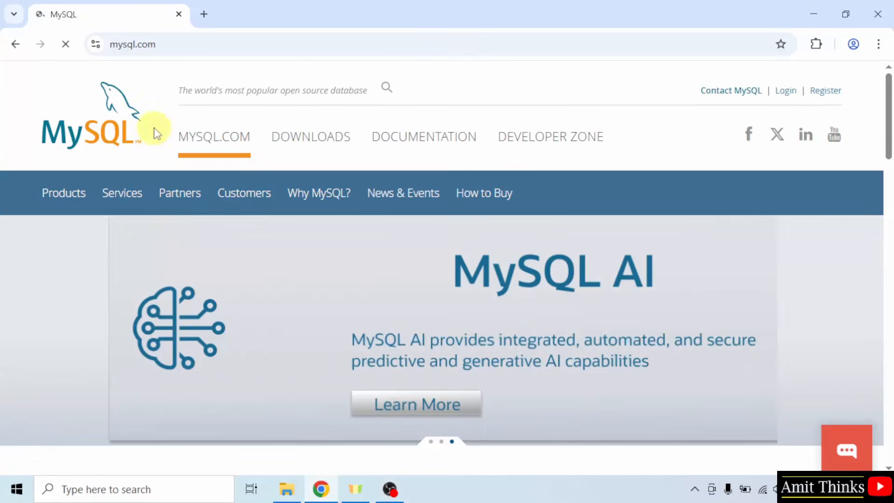
click(333, 148)
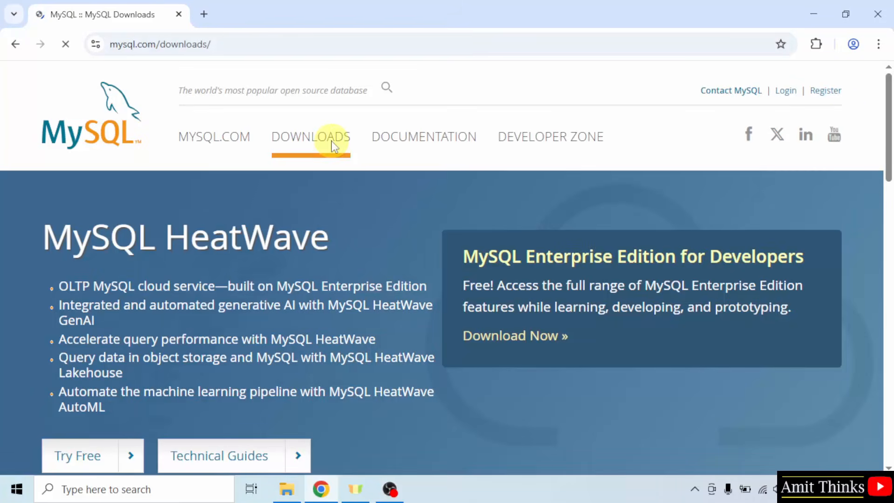
drag(889, 130, 889, 333)
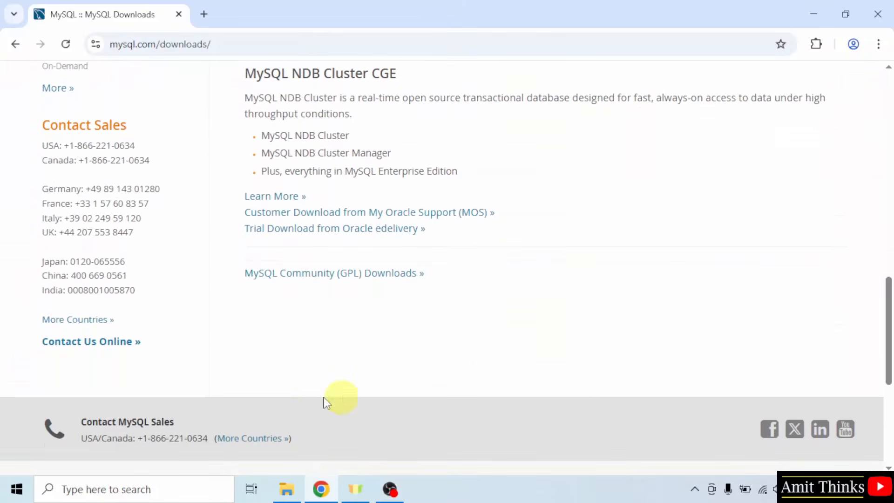
click(352, 275)
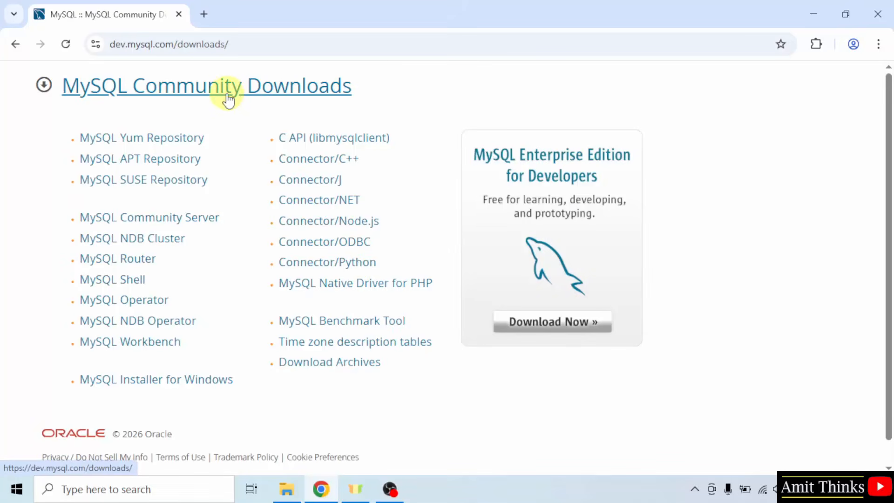
click(205, 388)
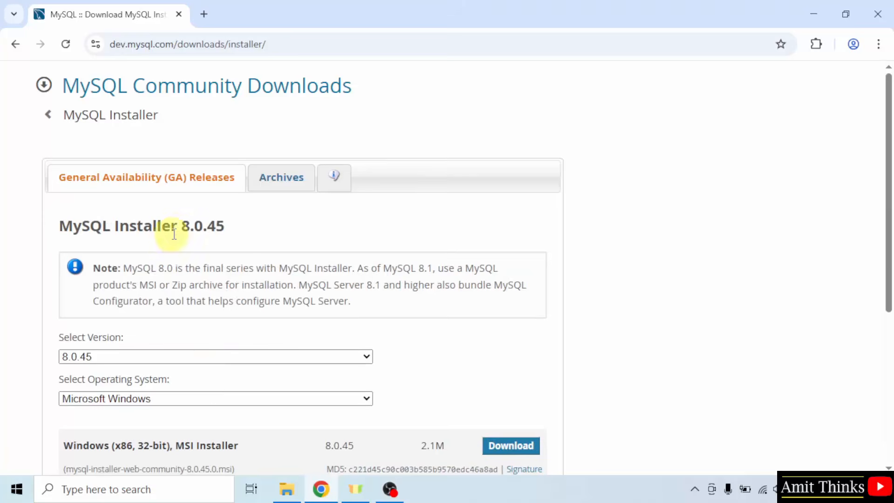
- Compare the installer rows, highlighting the 556.0M full package's title, size, 32-bit label and file name
triple_click(175, 228)
drag(889, 126, 890, 224)
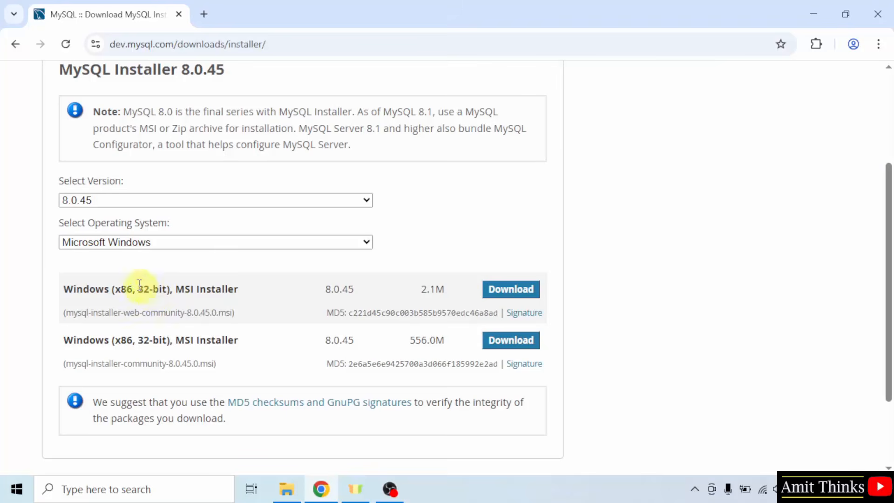
drag(144, 340, 249, 344)
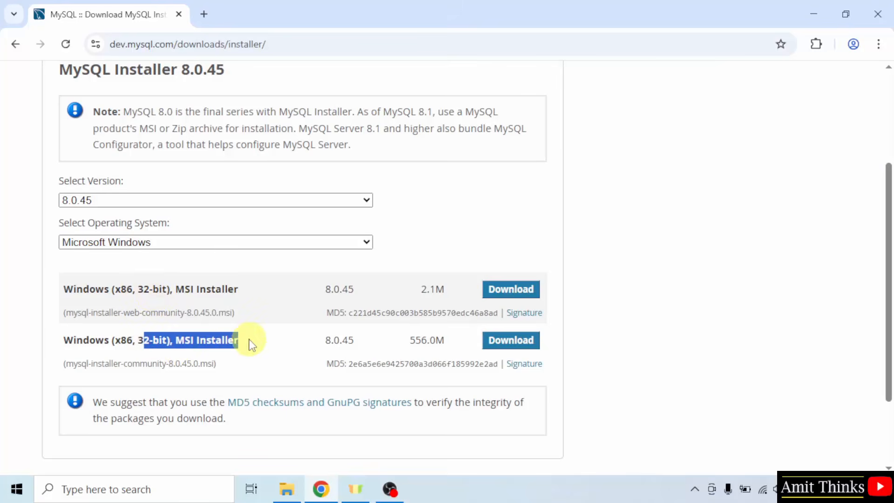
click(275, 344)
drag(410, 340, 463, 344)
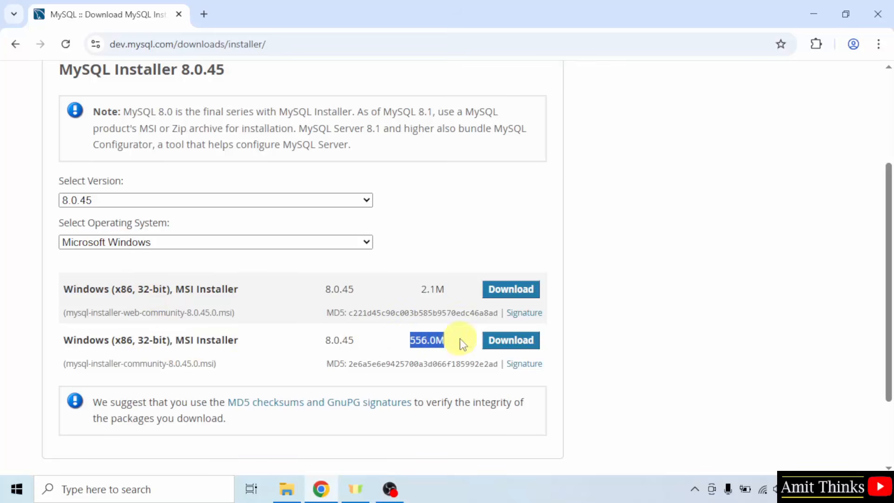
click(120, 340)
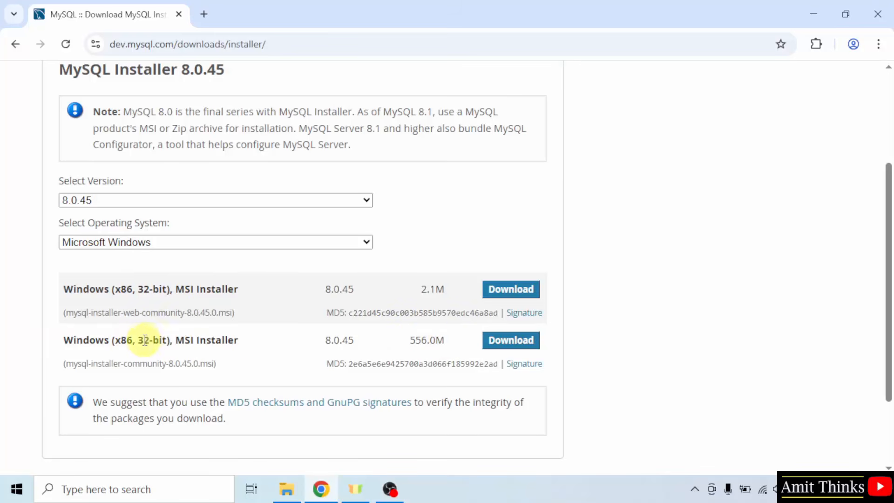
drag(138, 339, 167, 340)
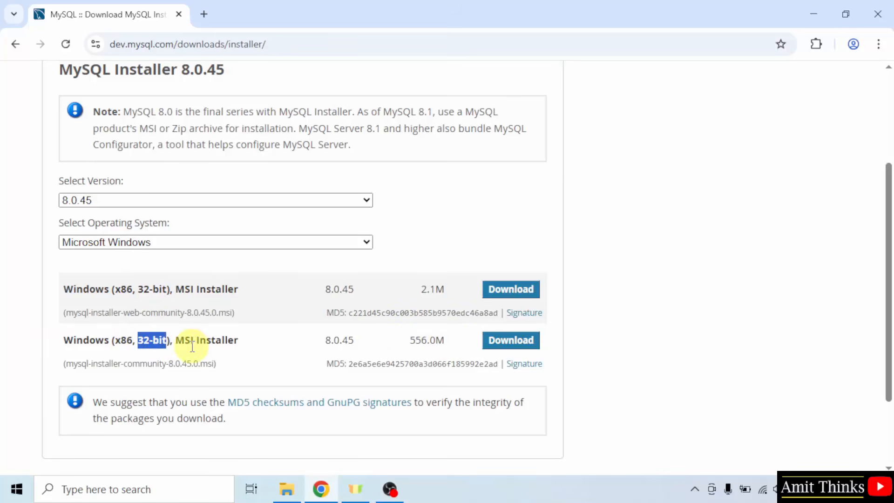
click(154, 344)
double_click(140, 353)
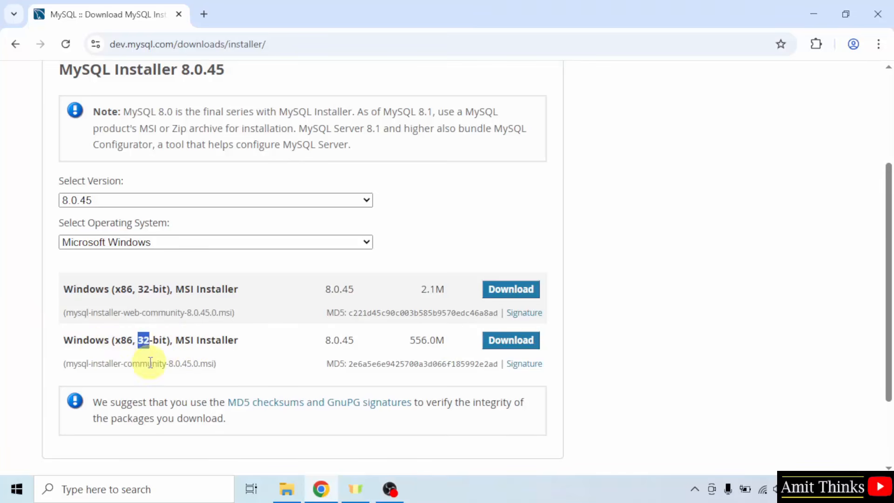
triple_click(149, 362)
click(233, 362)
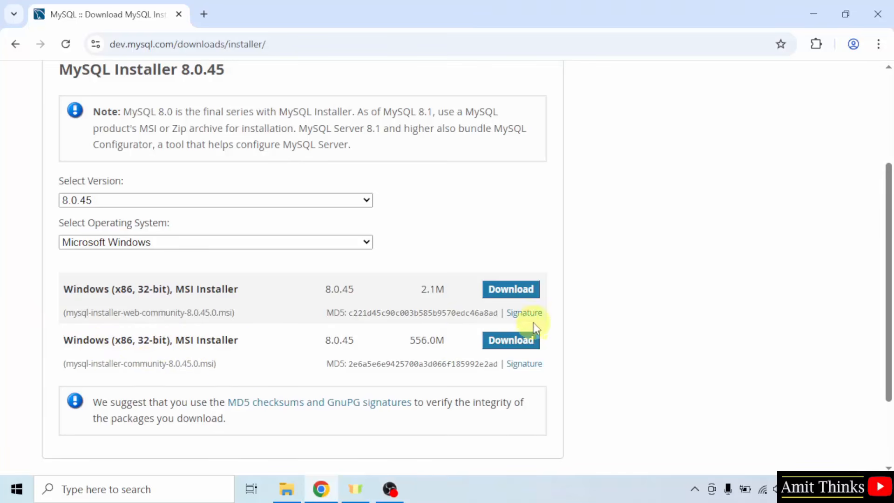
- Download the 556.0M full MSI installer, open it from the download history, and minimize Chrome
click(505, 349)
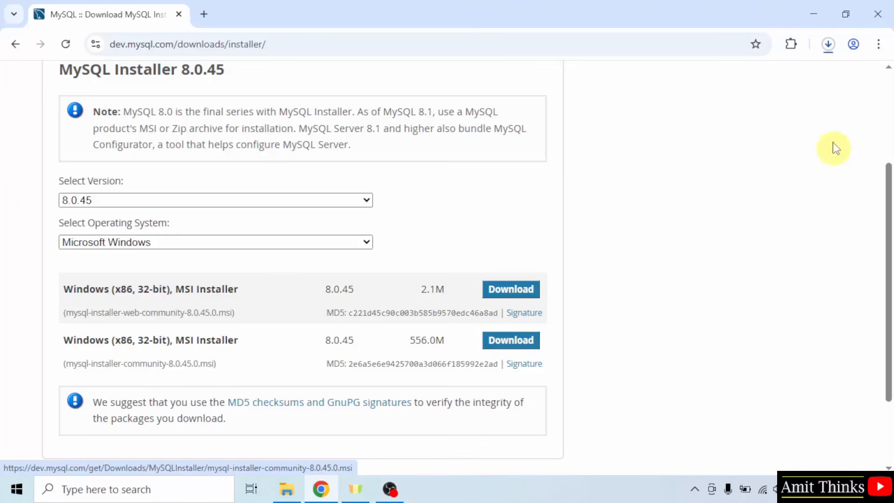
click(829, 44)
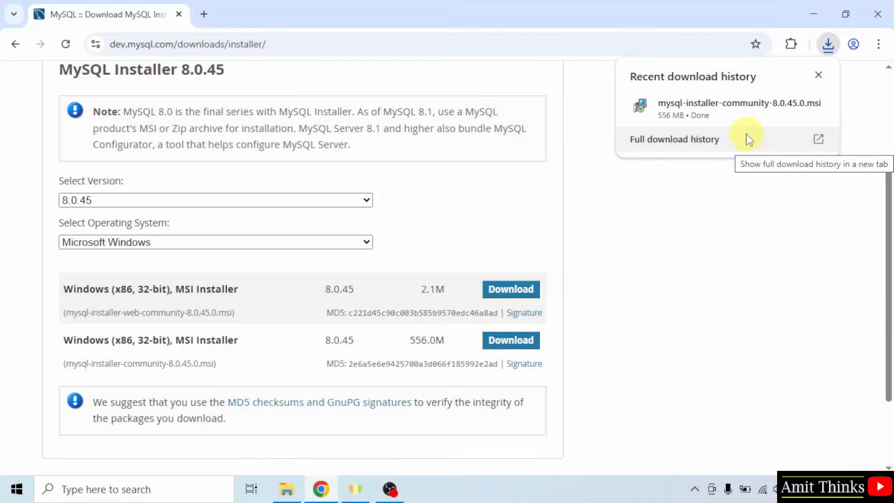
mouse_move(773, 123)
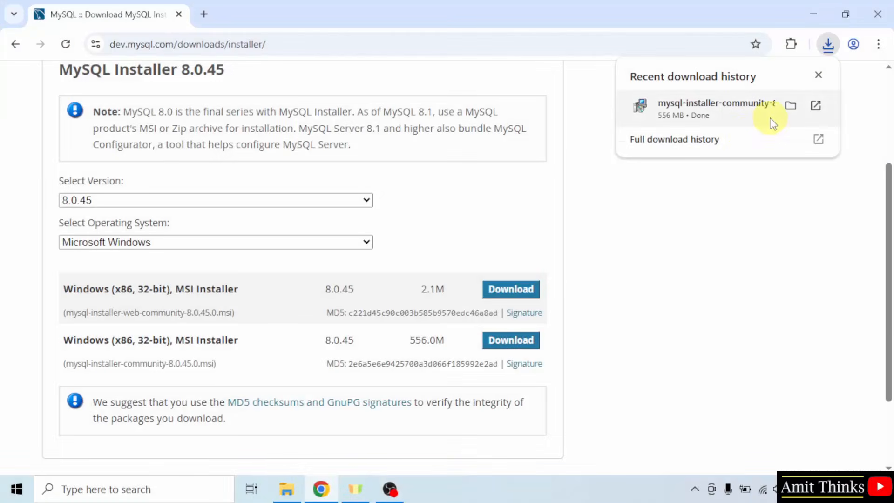
right_click(766, 122)
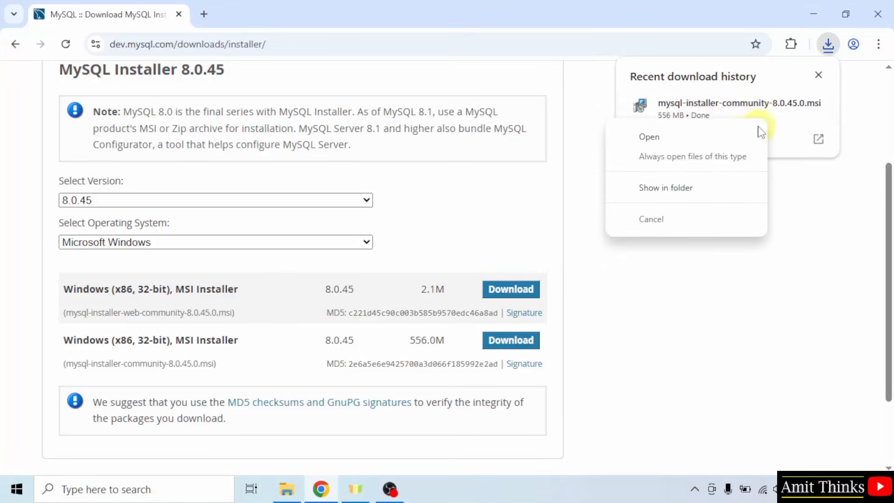
click(741, 136)
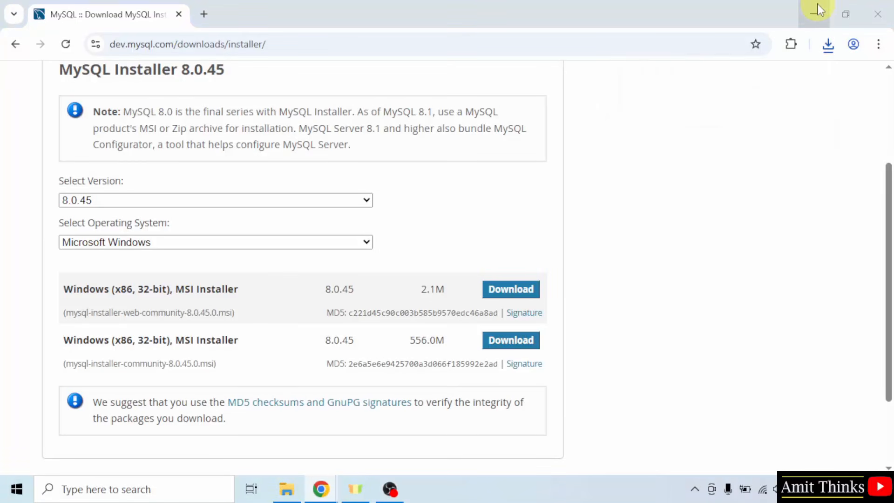
click(820, 10)
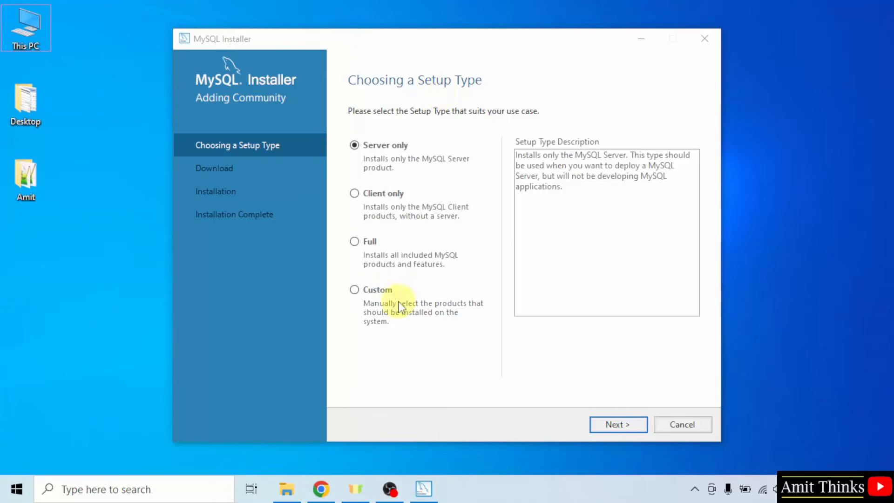
- Pick the Custom setup type and continue to the Select Products page
click(354, 290)
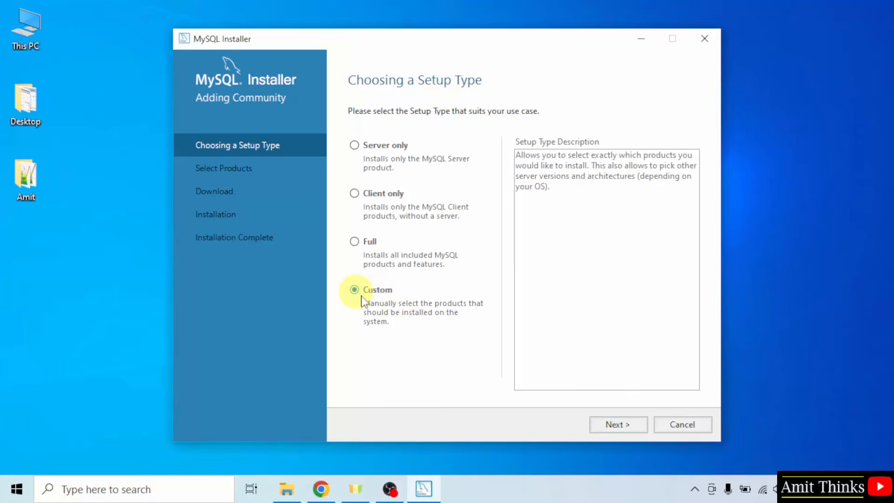
click(609, 425)
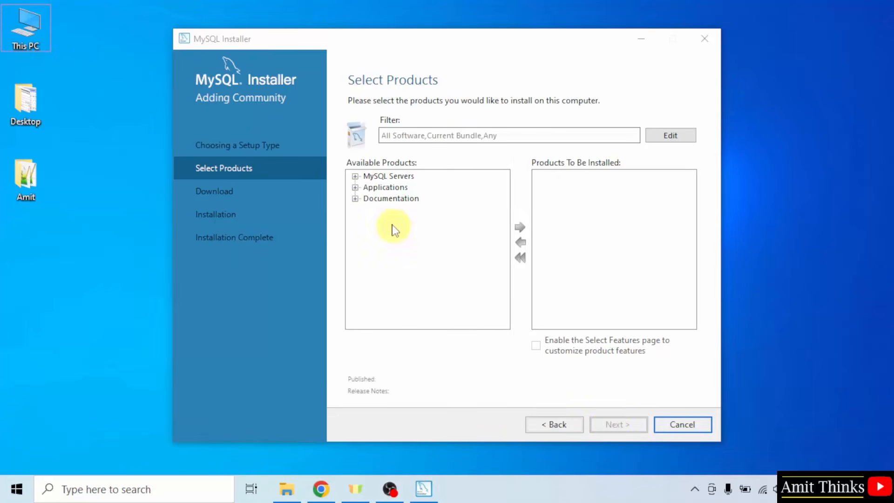
- Add MySQL Server 8.0.45 - X64 to the install list
click(354, 176)
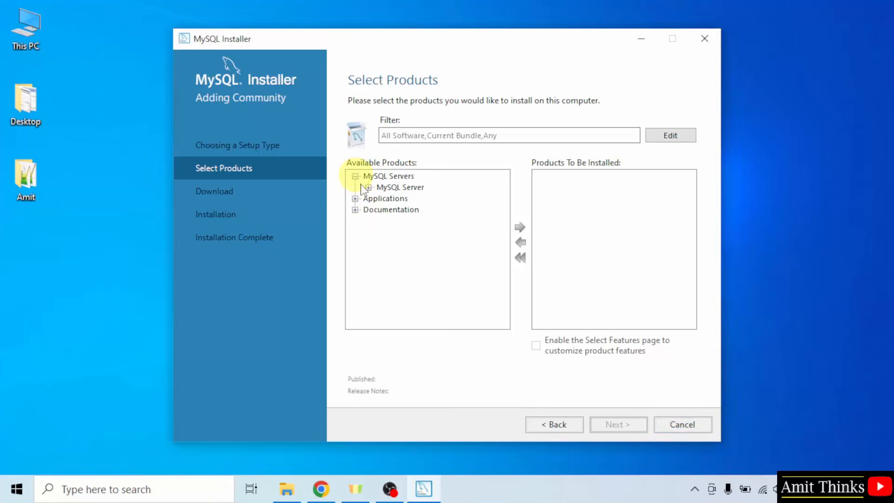
click(369, 188)
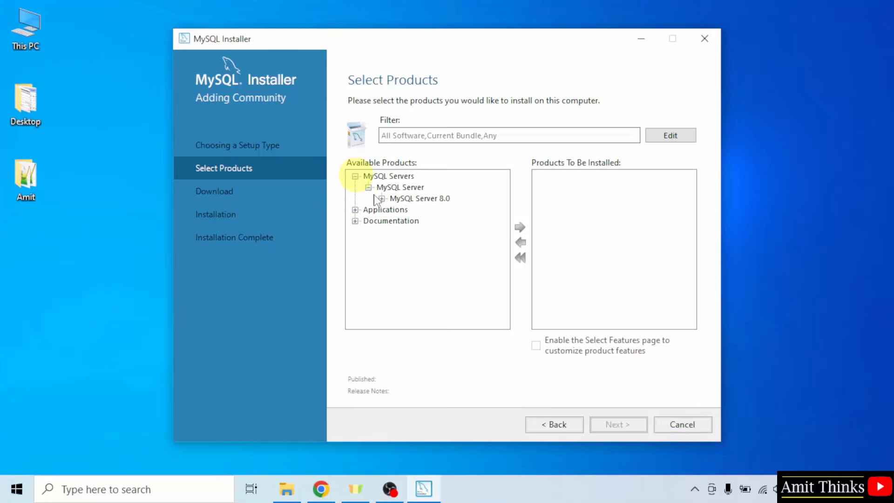
click(381, 199)
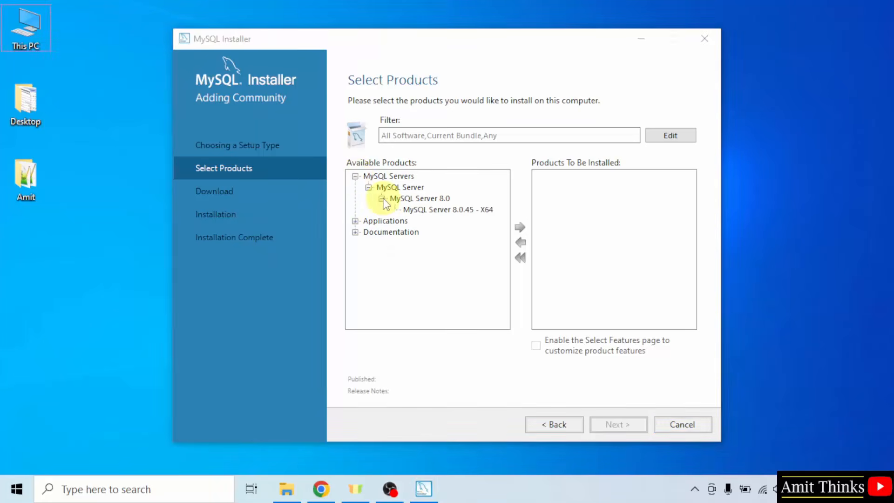
click(481, 212)
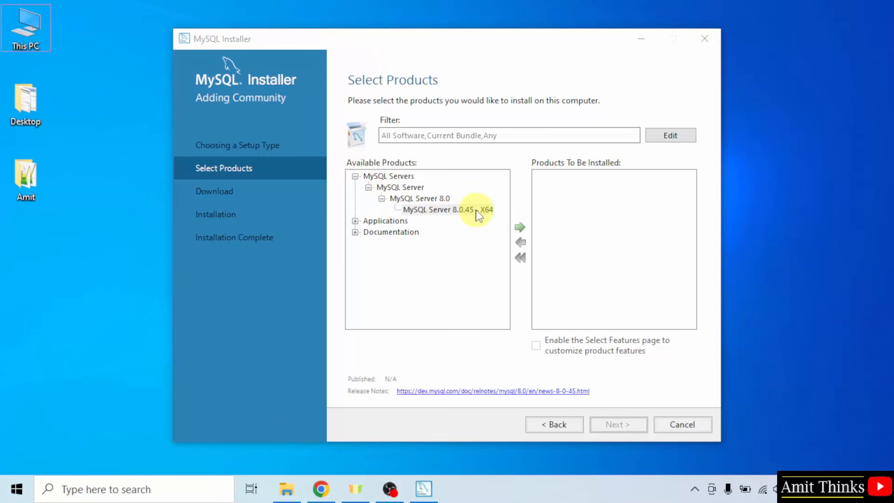
click(520, 229)
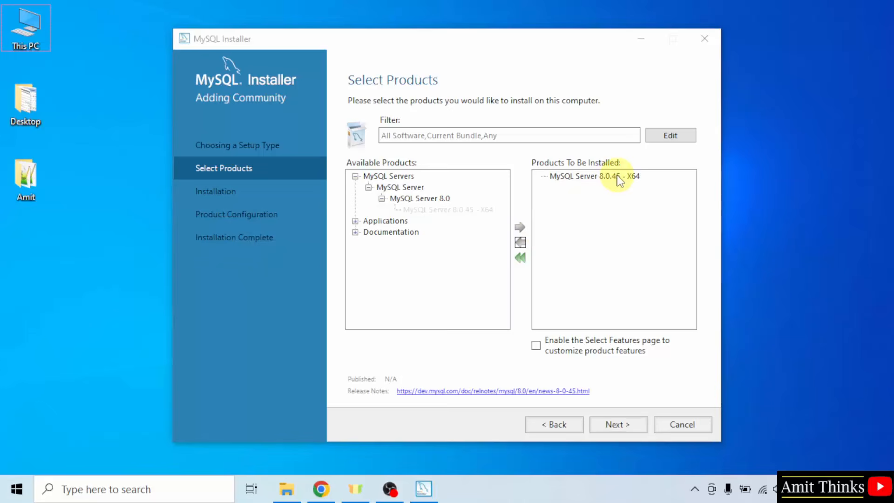
- Add MySQL Workbench 8.0.46 - X64 from Applications to the install list
click(356, 222)
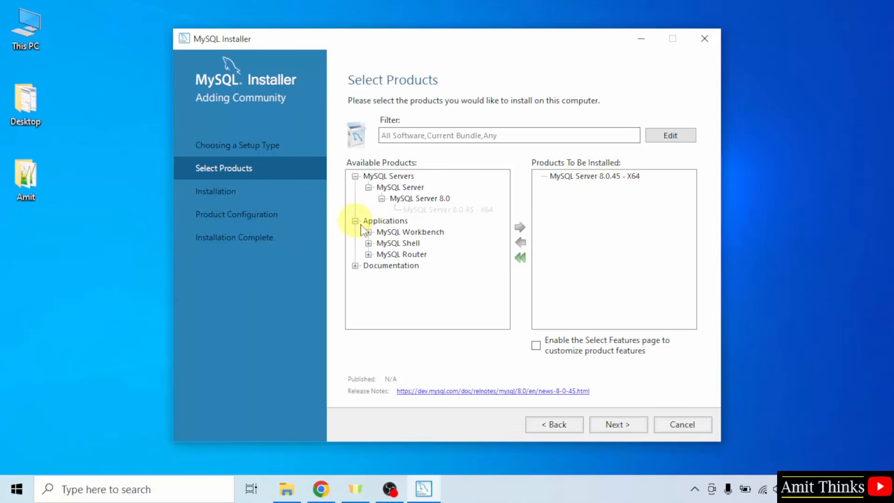
click(368, 232)
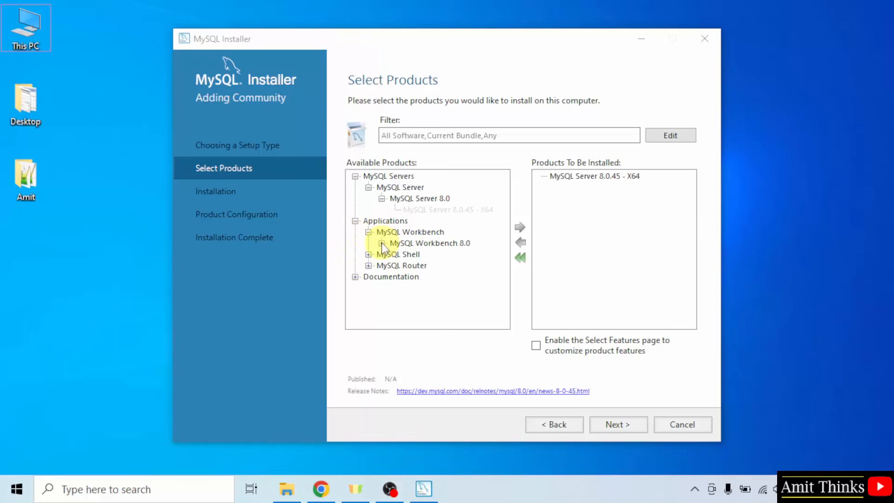
click(381, 243)
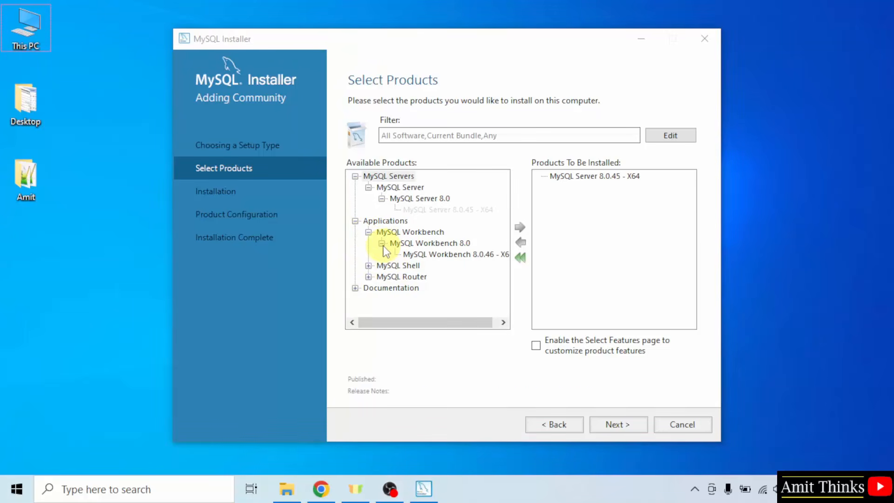
click(438, 254)
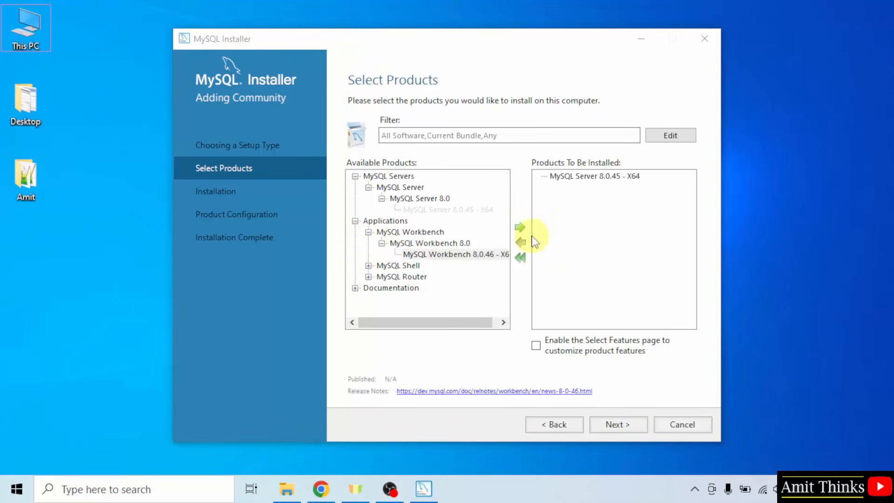
click(519, 229)
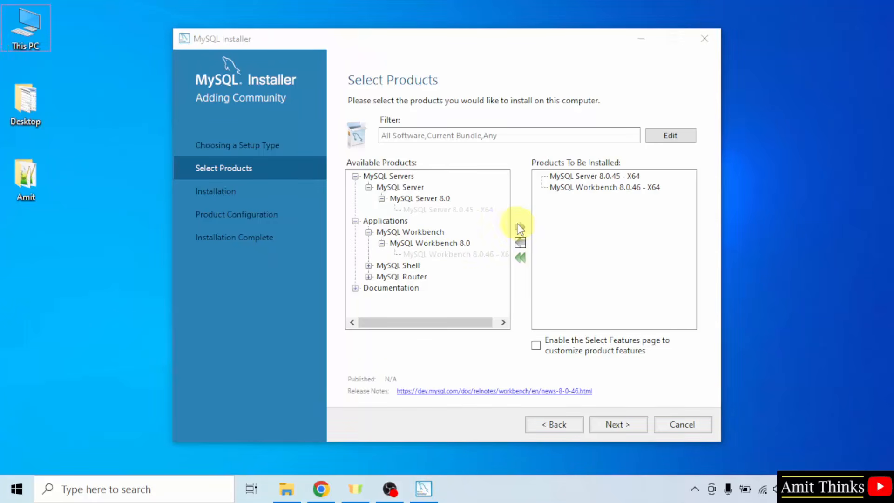
- Add MySQL Shell 8.0.45 - X64 to the install list and proceed to Installation
click(369, 266)
click(382, 276)
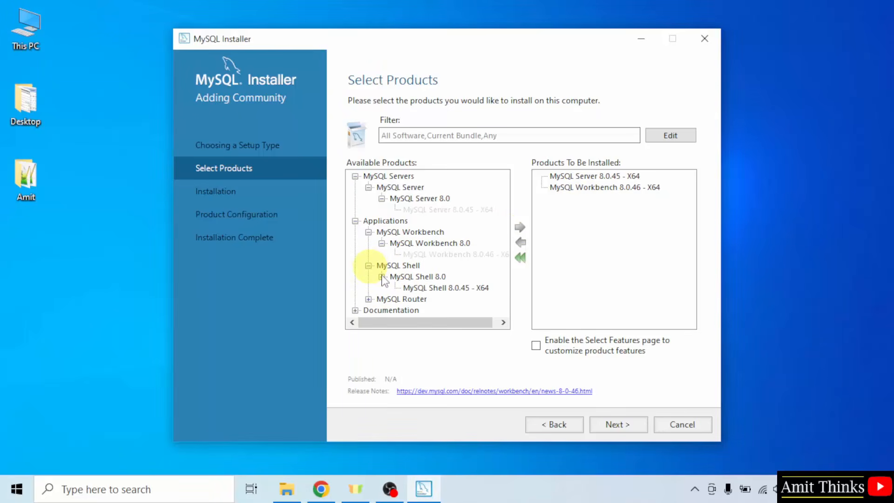
click(441, 287)
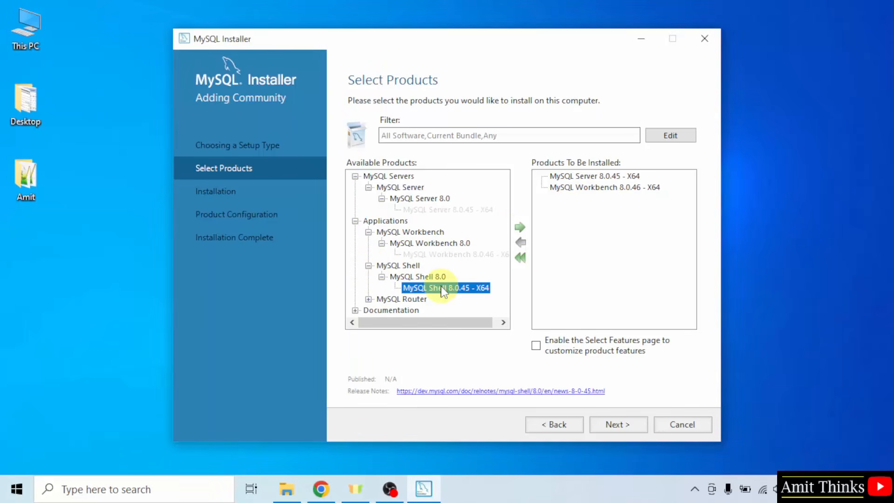
click(520, 228)
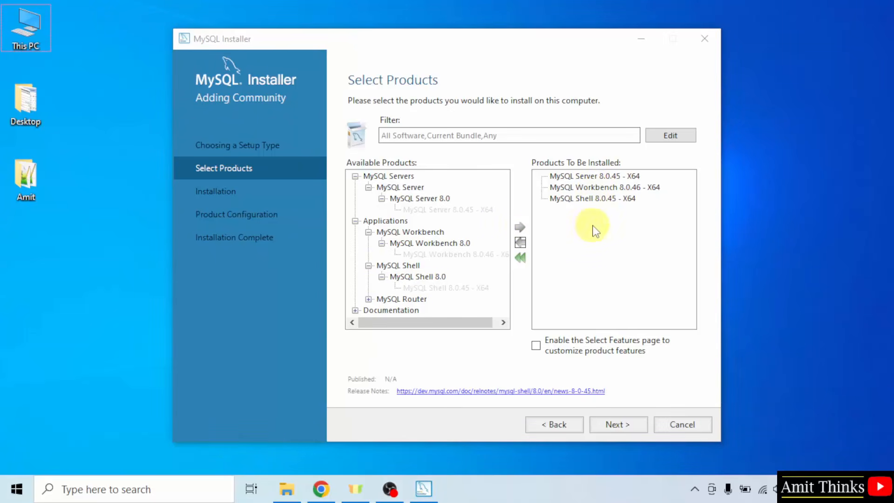
click(624, 425)
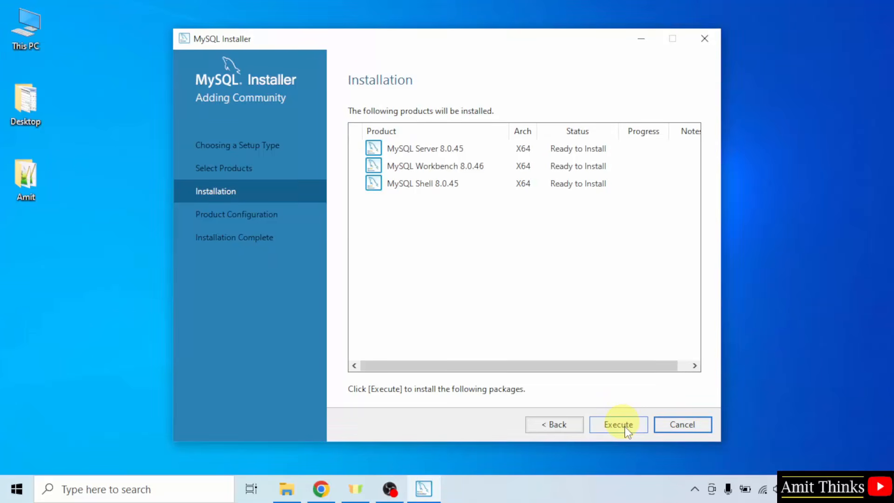
- Install MySQL Server 8.0.45, Workbench 8.0.46 and Shell 8.0.45, then continue to Product Configuration
click(627, 429)
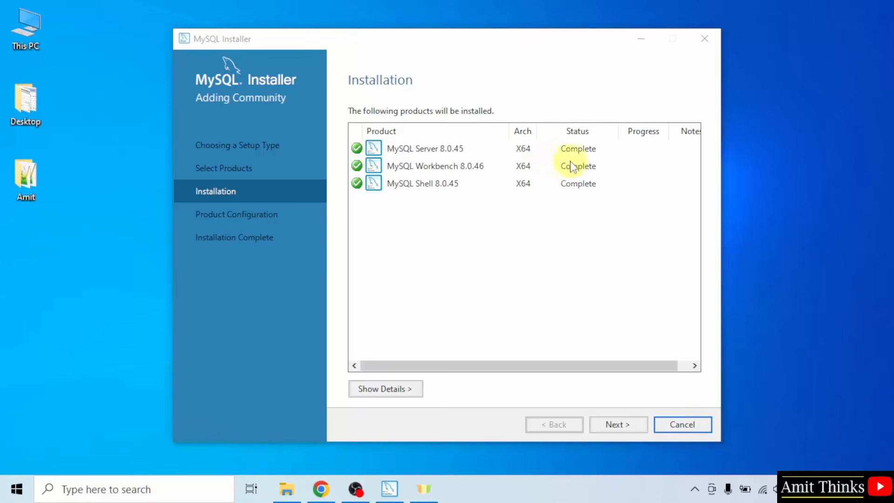
click(623, 427)
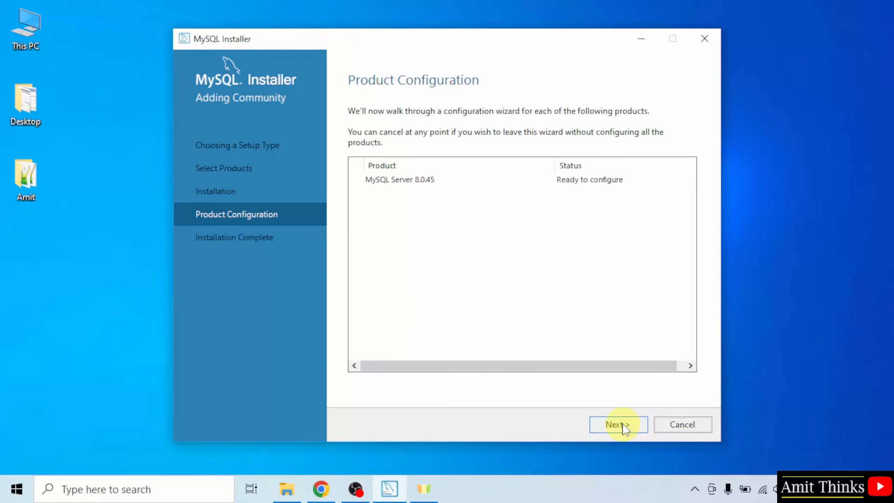
- Keep Development Computer, port 3306 and strong password authentication defaults for MySQL Server 8.0.45
click(626, 428)
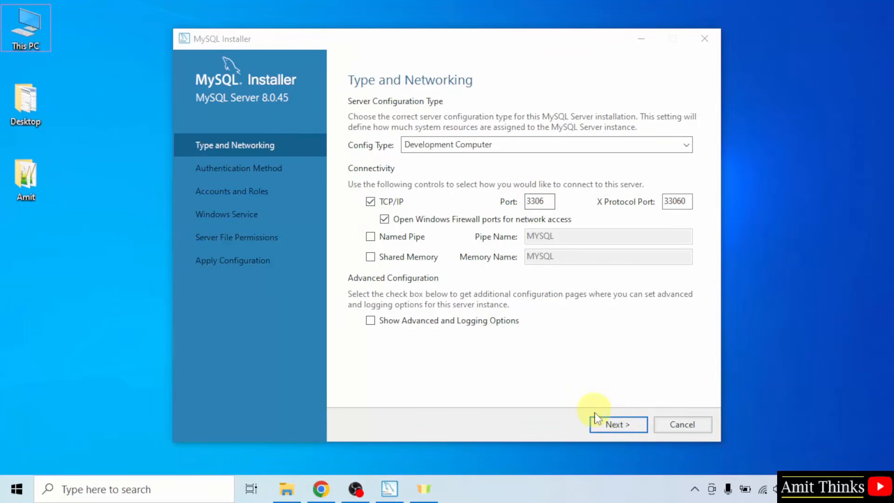
click(624, 425)
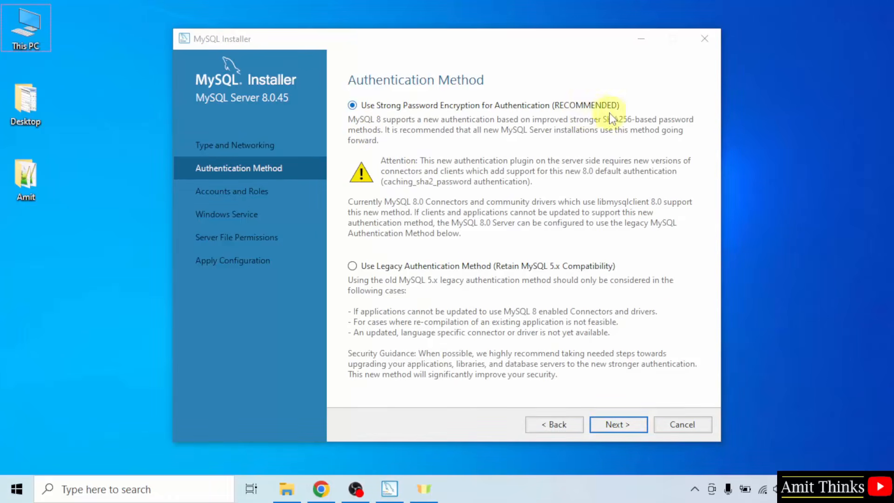
click(618, 424)
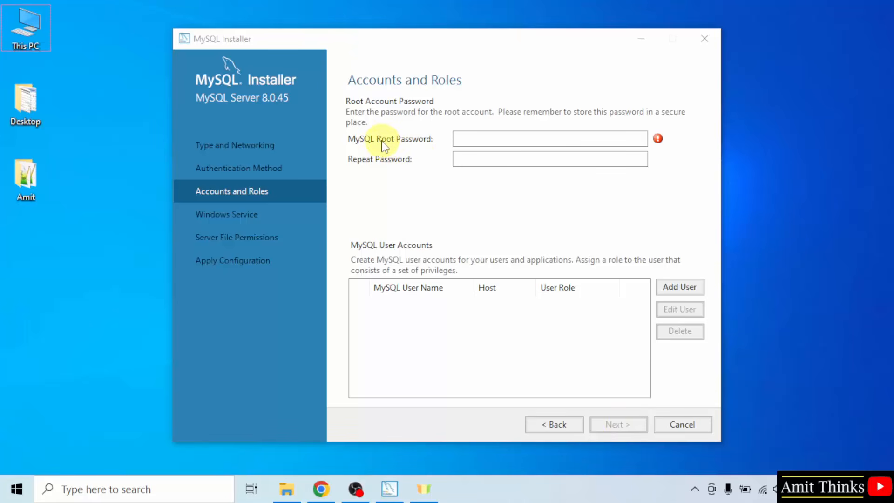
- Enter and repeat the root account password (Medium strength), then continue
click(513, 139)
click(512, 139)
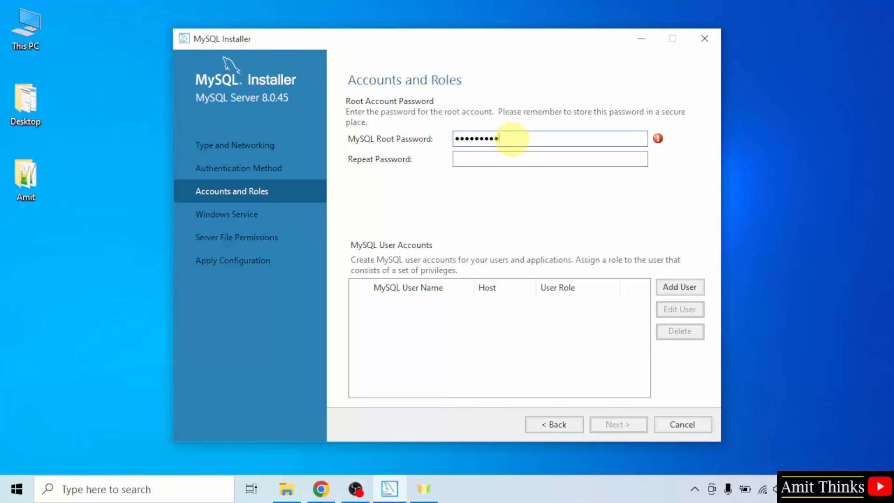
text(aaaaaaaaaa)
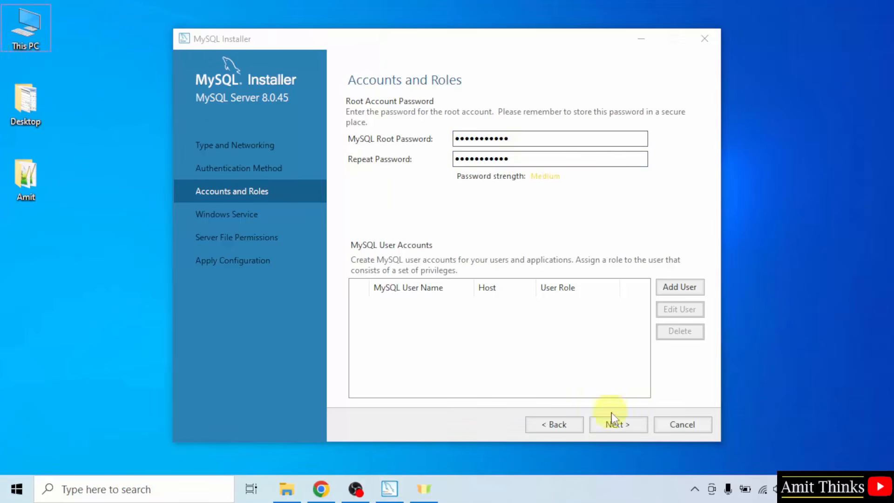
click(617, 424)
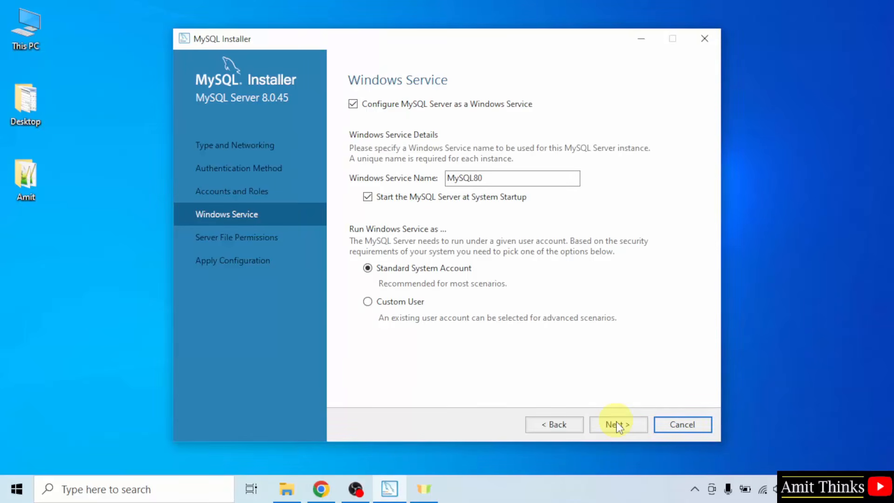
- Keep the MySQL80 Windows service and full-access file permissions, reaching Apply Configuration
click(618, 424)
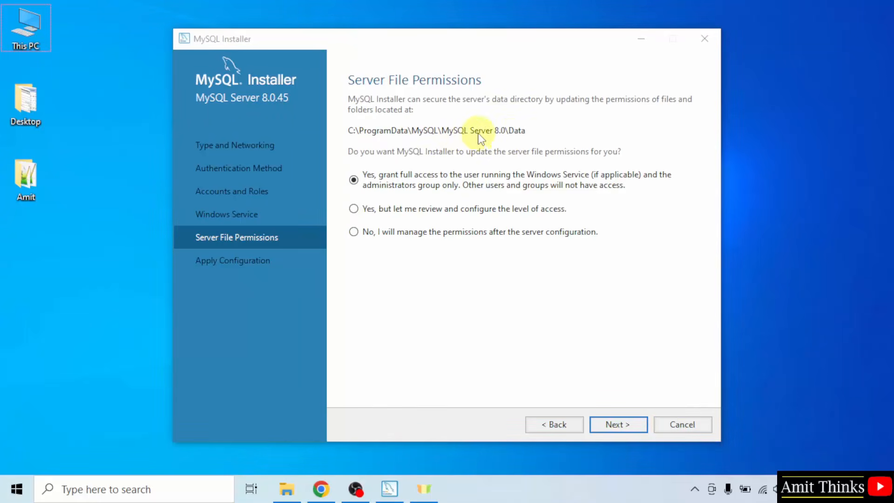
click(373, 186)
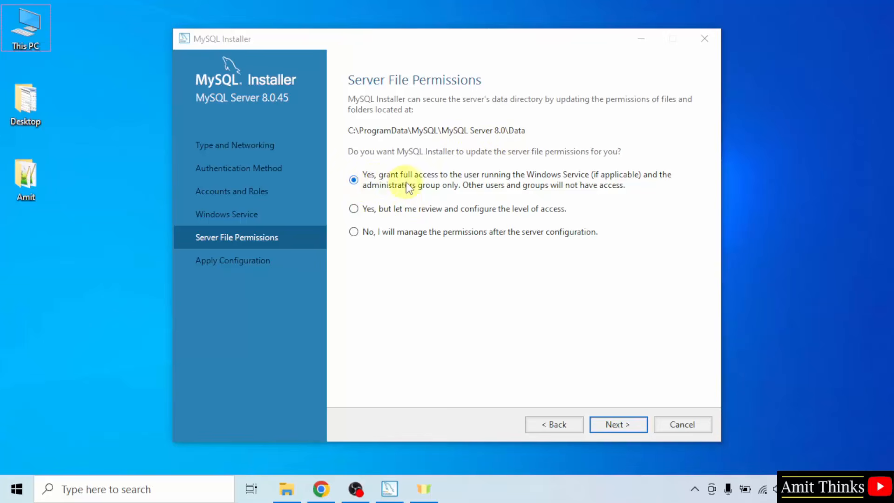
click(627, 427)
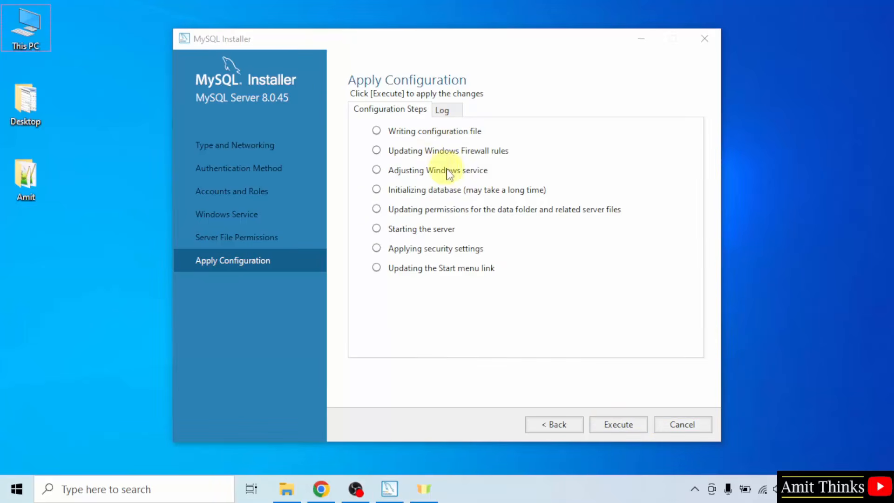
- Execute the eight configuration steps, then finish setup so MySQL Shell and Workbench launch
click(625, 423)
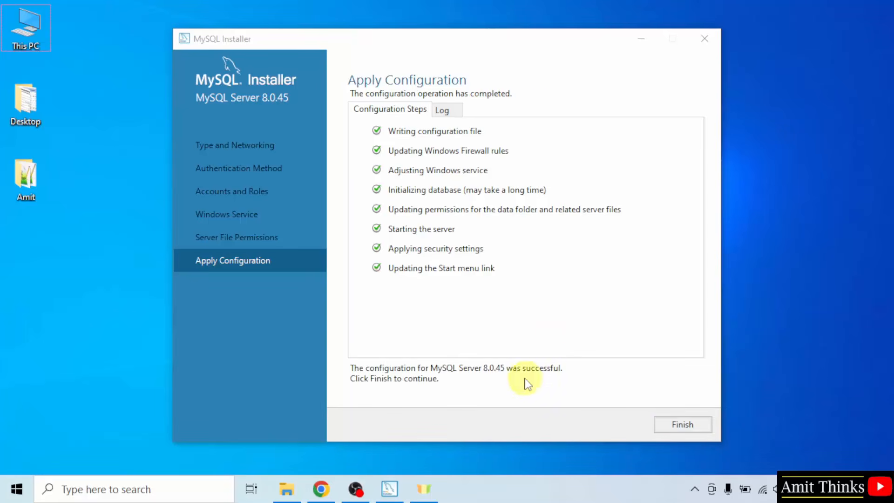
click(694, 426)
click(695, 426)
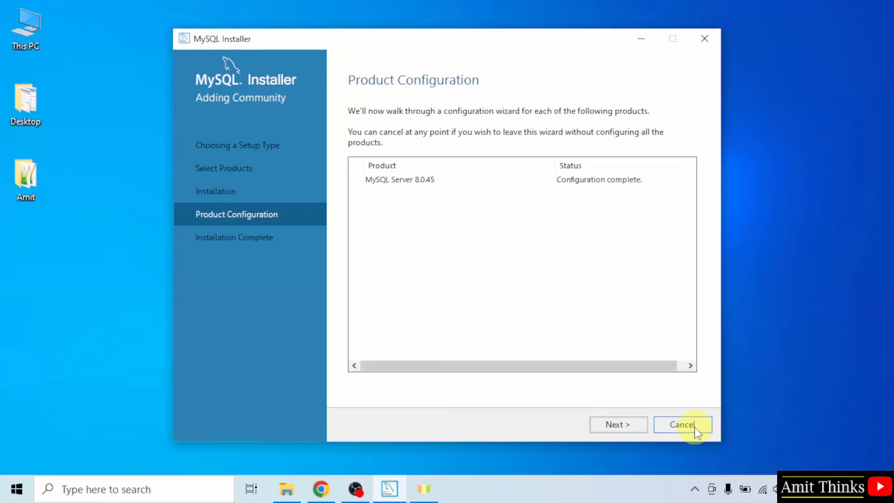
click(622, 429)
click(622, 429)
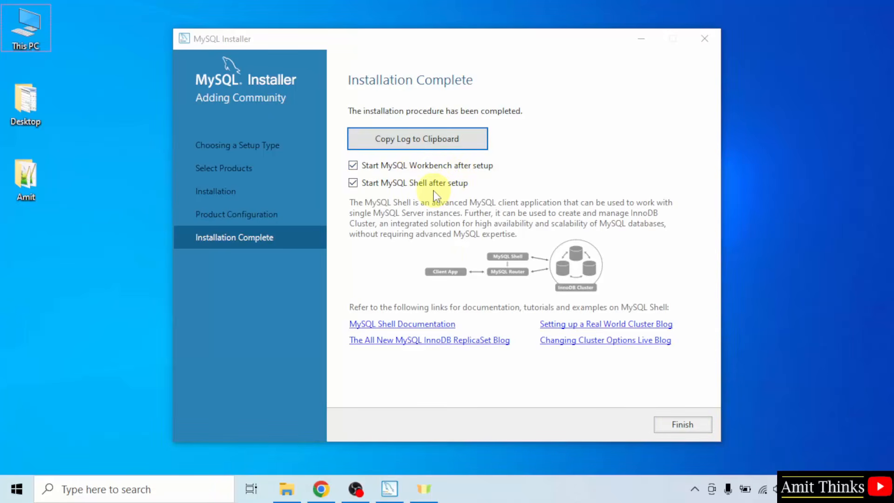
click(693, 427)
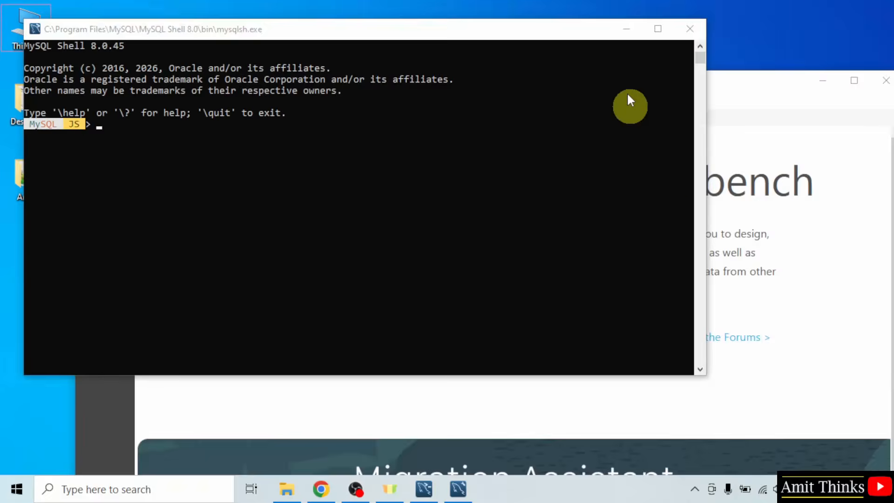
- Minimize the MySQL Shell console and the MySQL Workbench welcome window
click(627, 29)
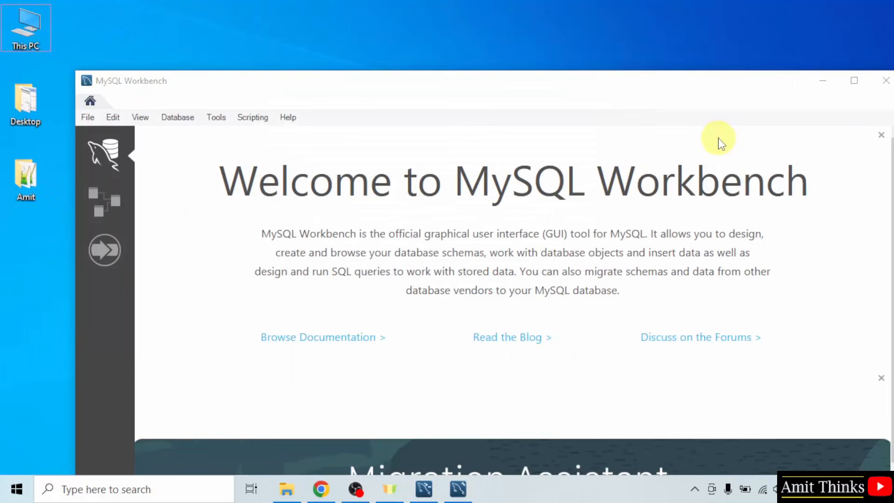
click(831, 86)
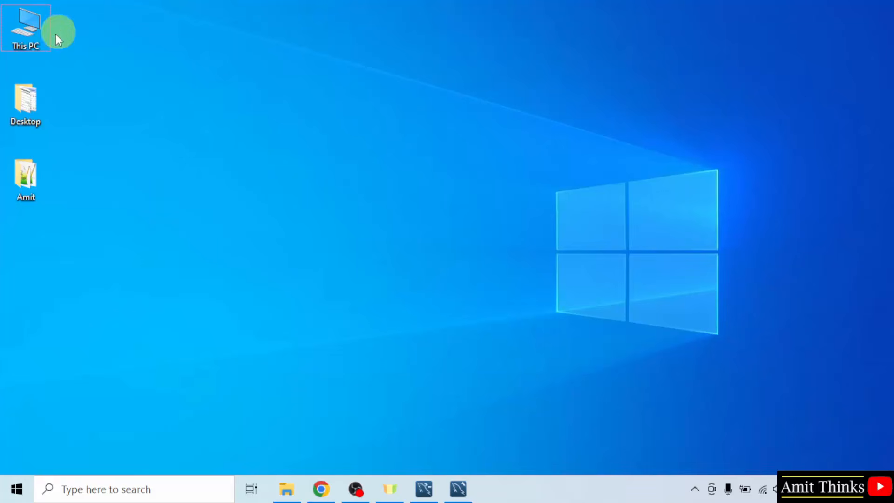
- Browse from This PC to C:\Program Files\MySQL\MySQL Server 8.0\bin in File Explorer
double_click(35, 32)
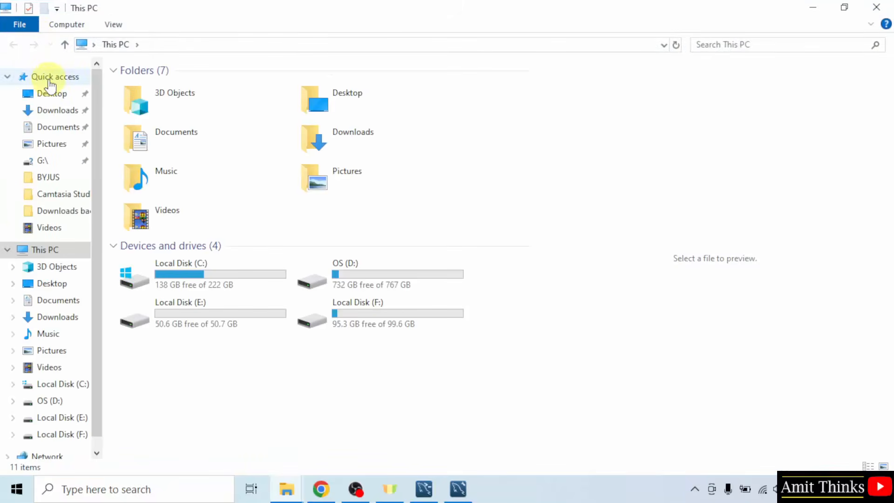
click(231, 288)
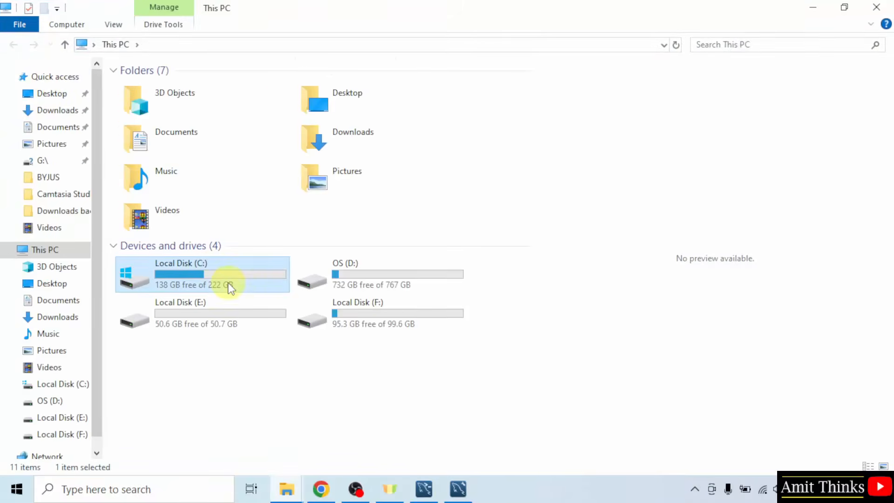
double_click(231, 287)
double_click(183, 161)
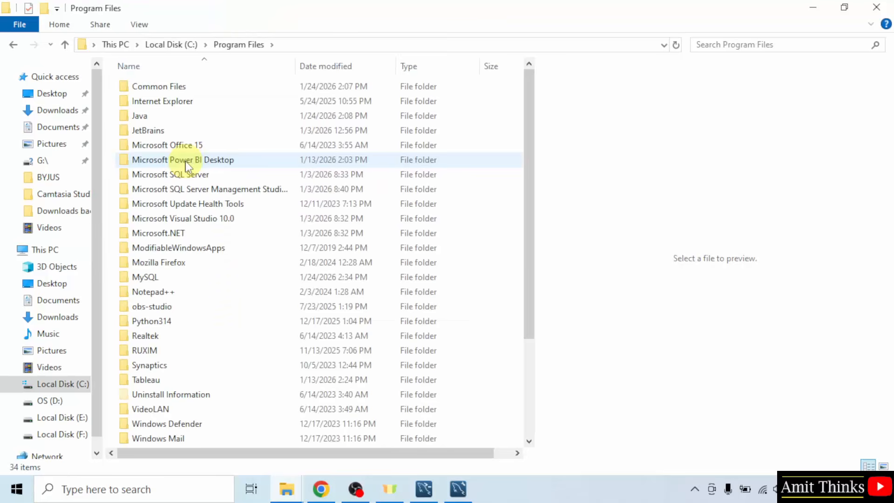
double_click(219, 278)
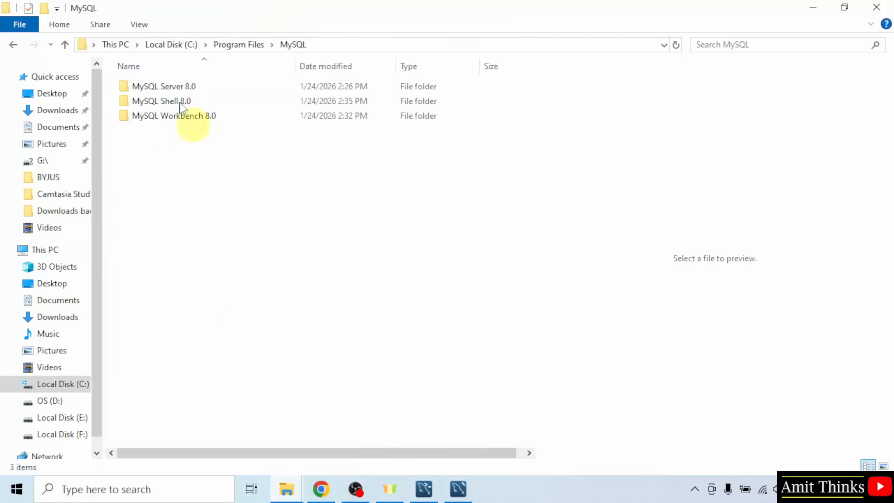
double_click(193, 86)
double_click(203, 88)
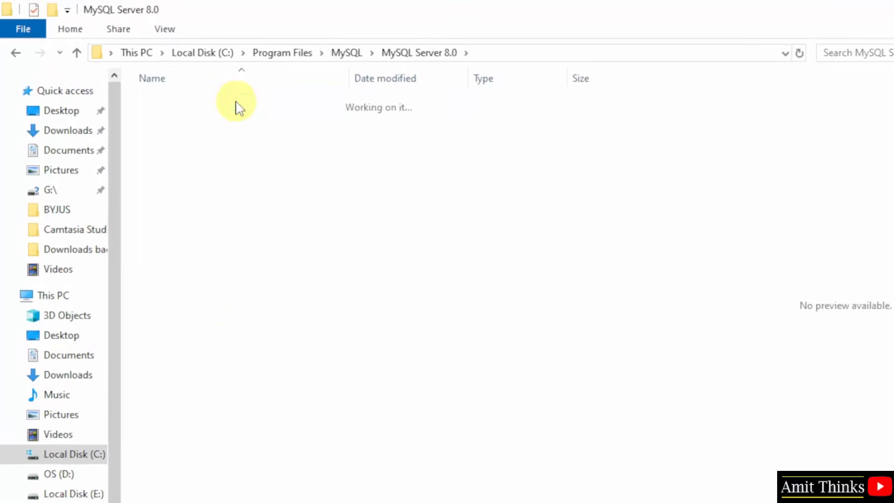
- Copy the bin folder's full path from the address bar and minimize the window
click(636, 54)
right_click(261, 56)
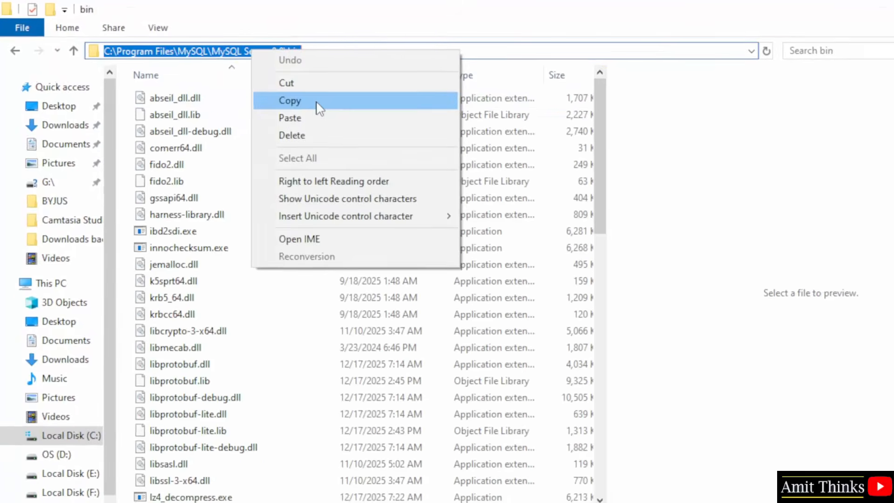
click(300, 104)
click(845, 8)
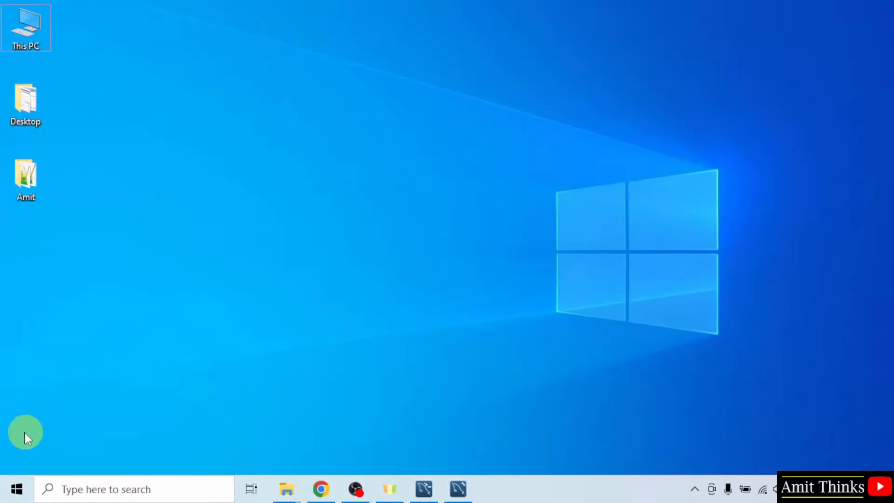
- Search Windows for 'environment variables' and open Edit the system environment variables
click(4, 492)
text(en)
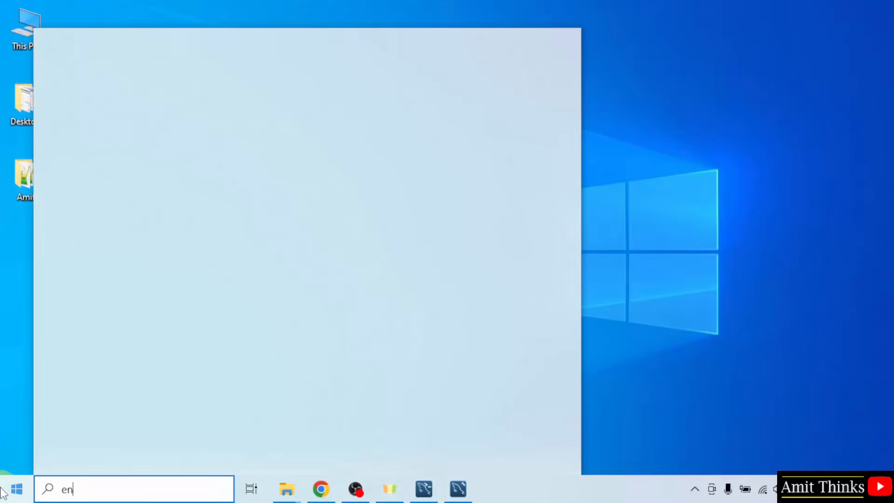
text(vironment variables)
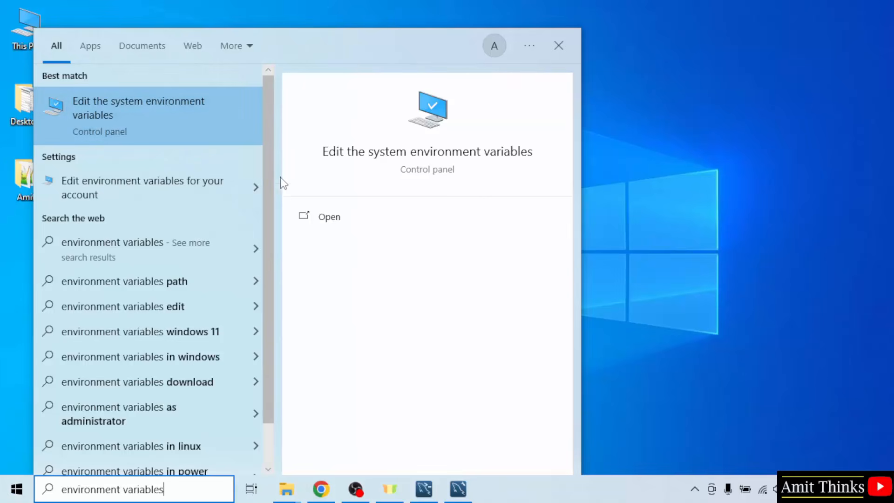
click(384, 217)
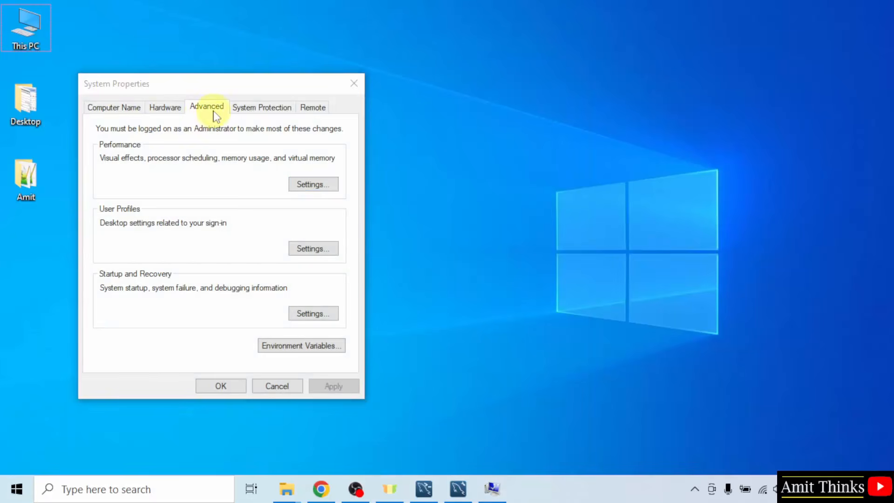
- Add a new entry to the system Path variable containing the pasted MySQL Server 8.0 bin path
click(338, 347)
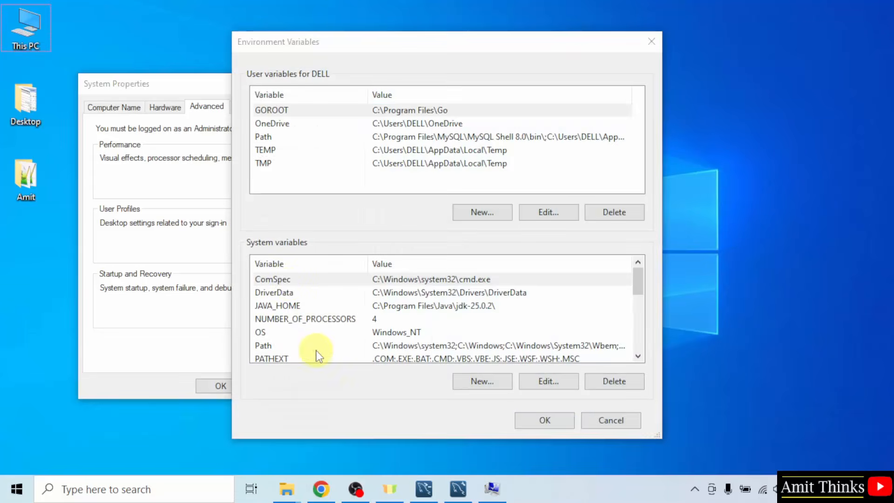
click(438, 349)
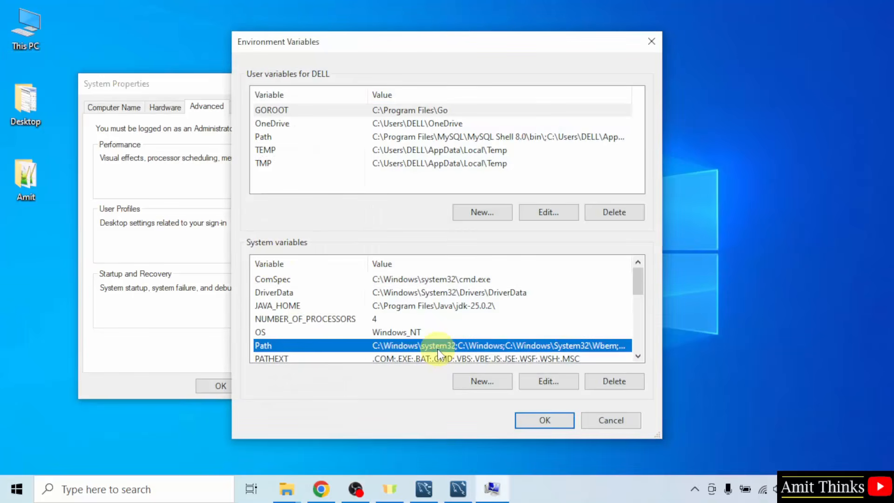
double_click(438, 350)
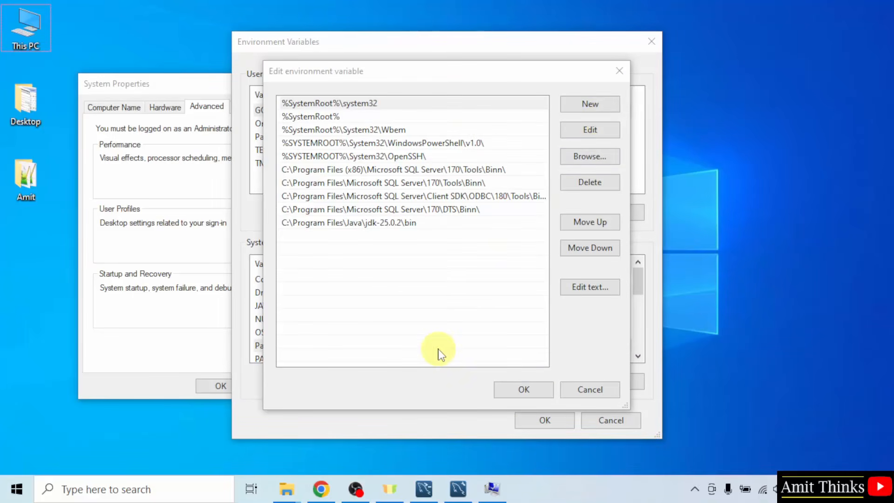
click(585, 108)
right_click(285, 236)
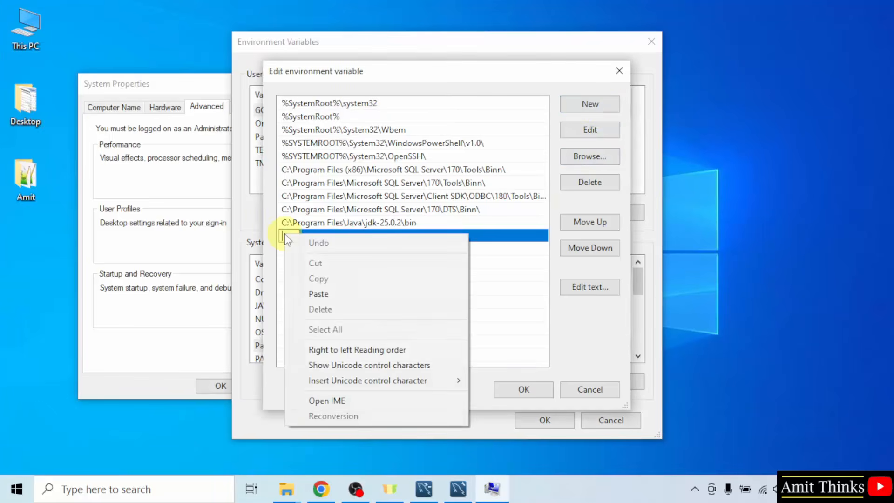
click(322, 288)
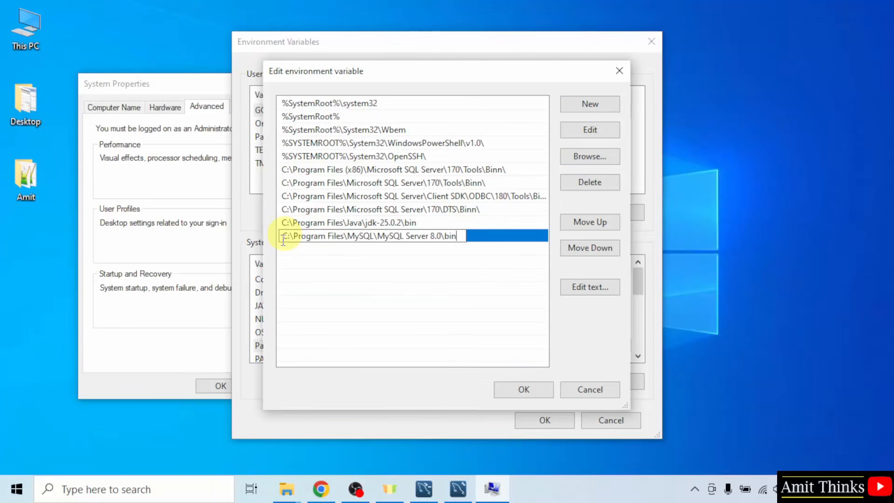
- Save the Path change through all three dialogs, then search Windows for cmd
click(538, 394)
click(545, 419)
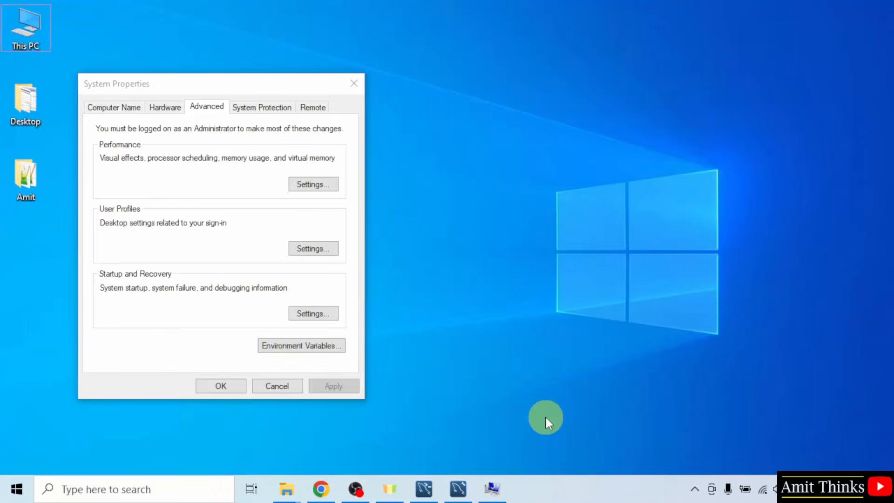
click(219, 387)
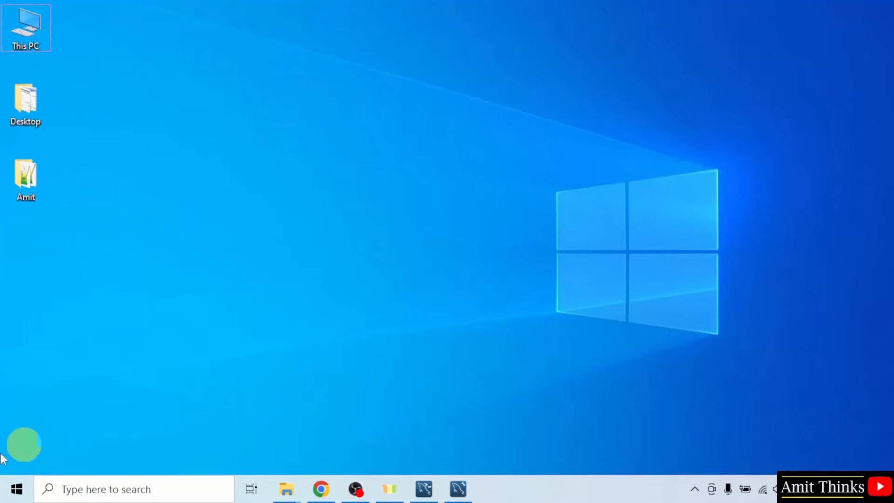
click(14, 492)
text(cmd)
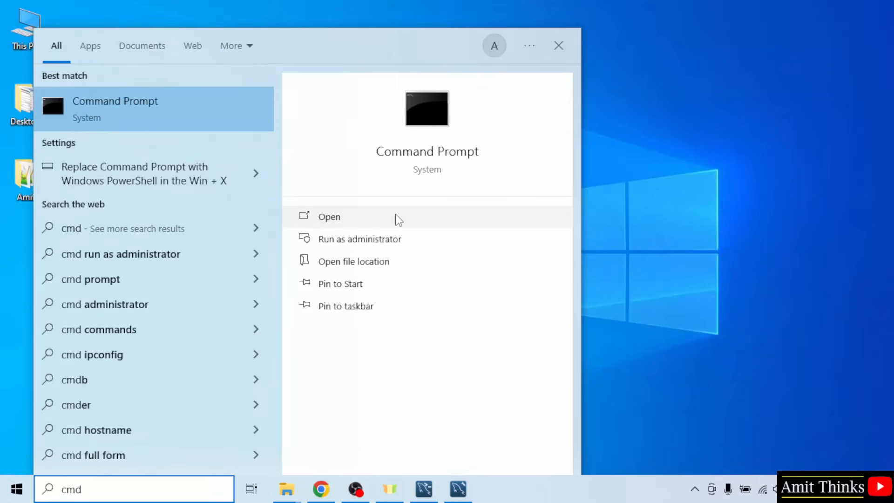
- Open Command Prompt and run mysql --version, which reports Ver 8.0.45
click(423, 216)
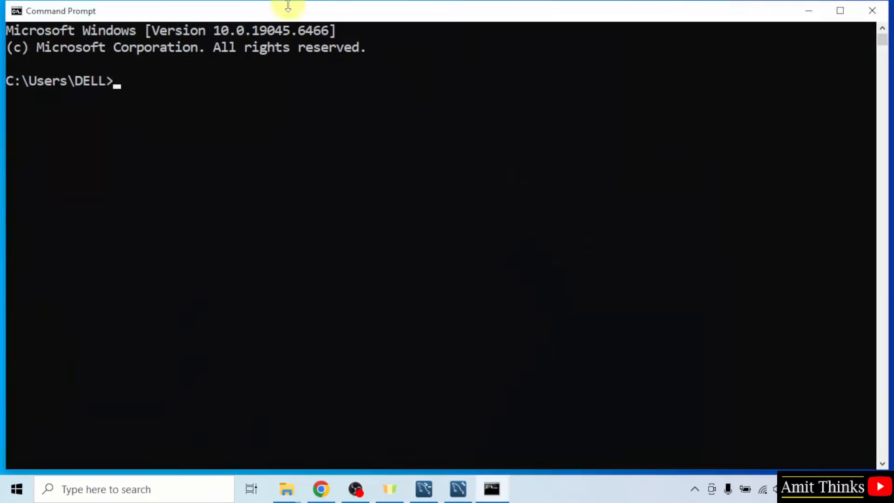
drag(288, 6, 476, 45)
text(mysql )
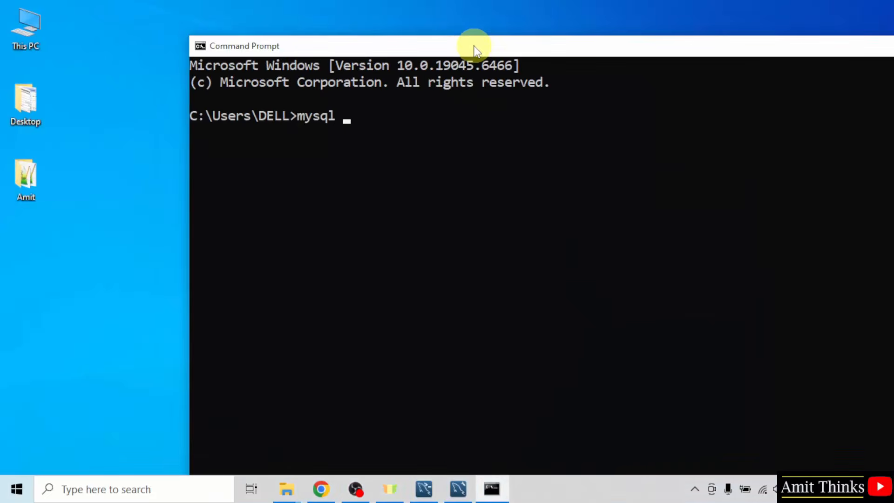
text(--version)
key(Return)
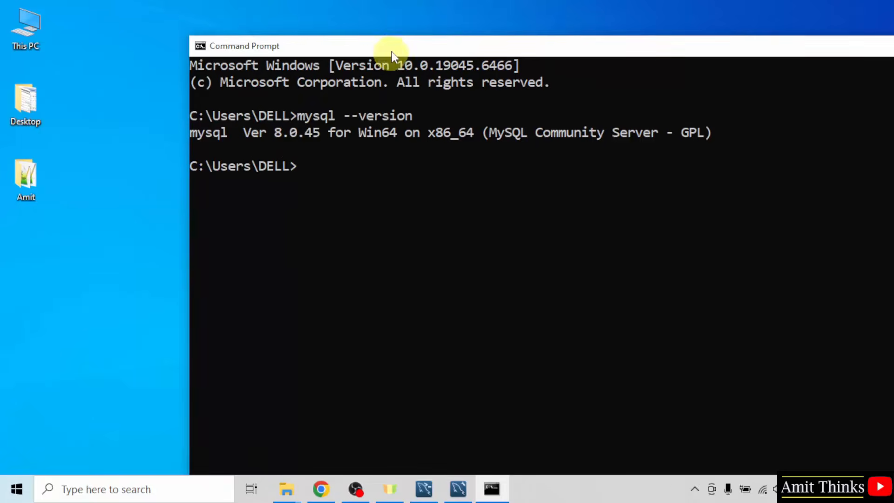
drag(390, 52, 304, 32)
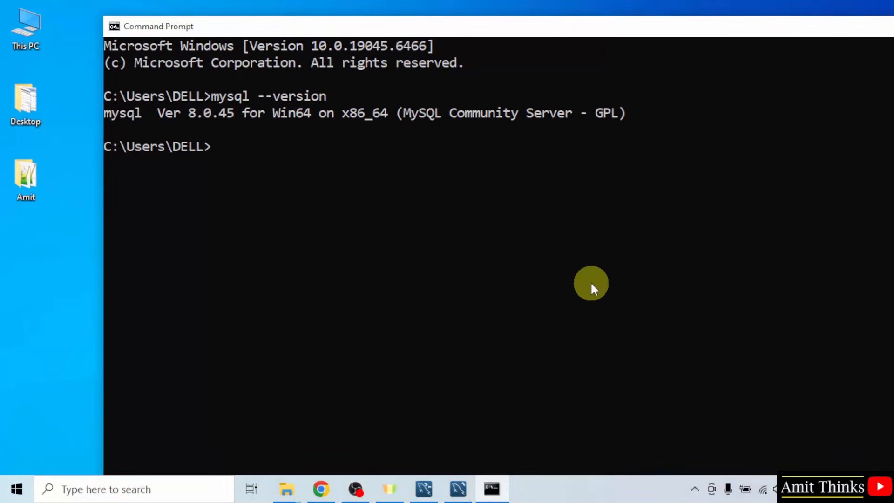
- Log in with mysql -u root -p and the root password, then resize the console window
text(mysql -u)
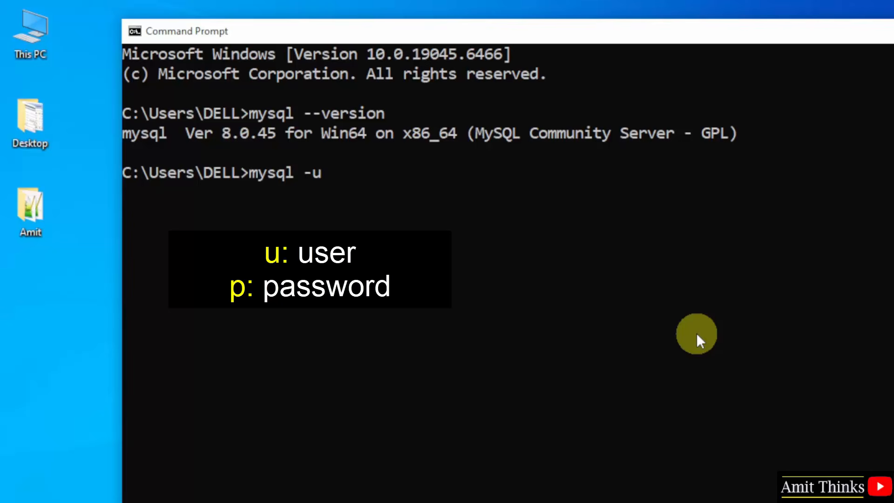
text( root -p)
key(Return)
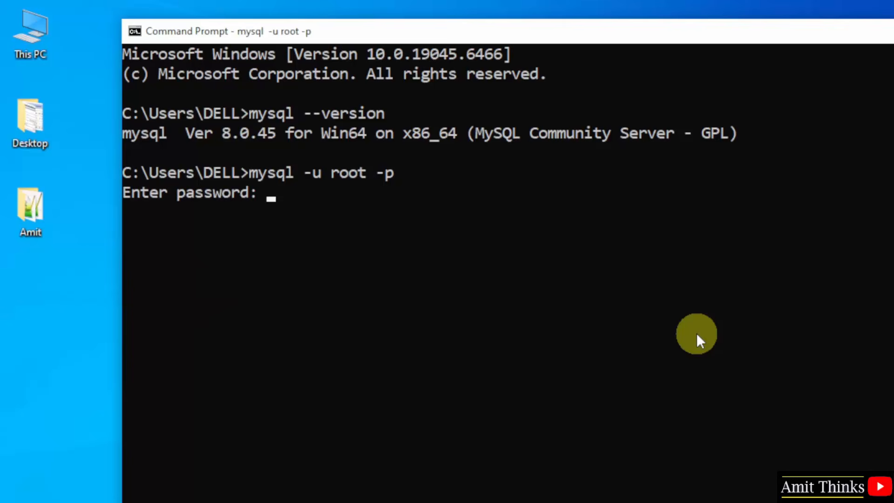
text(******)
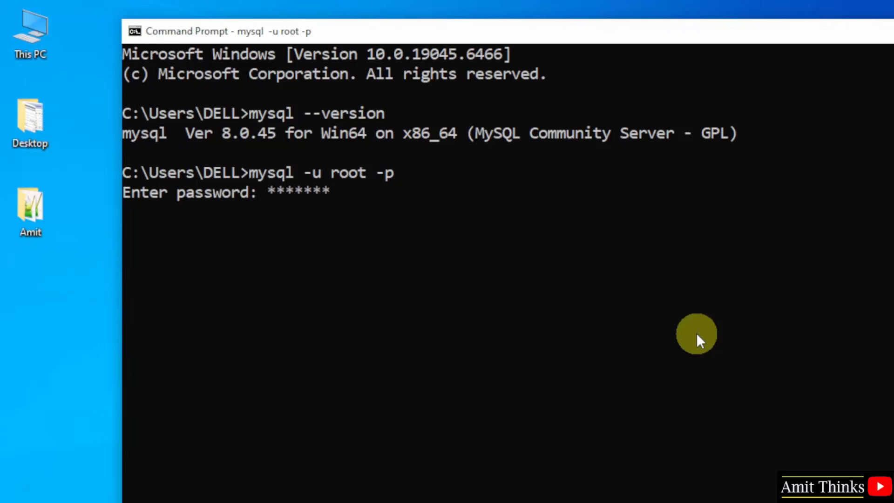
text(****)
key(Return)
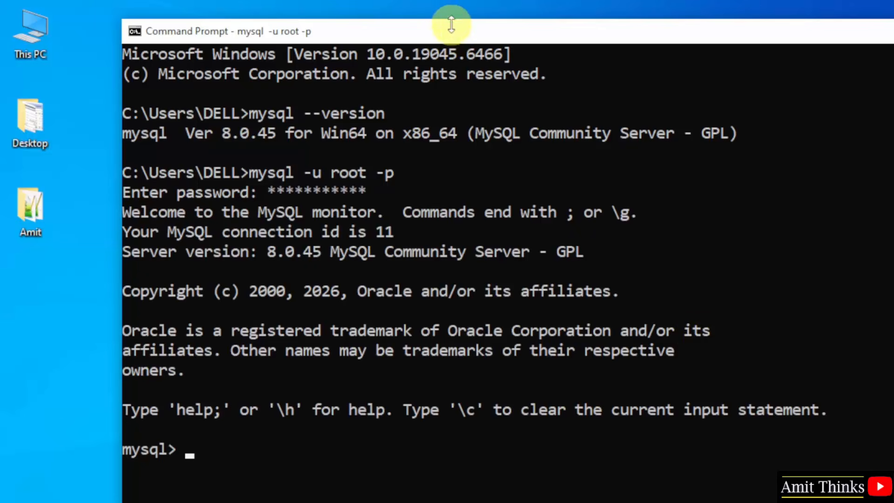
drag(449, 20, 441, 41)
drag(379, 443, 401, 359)
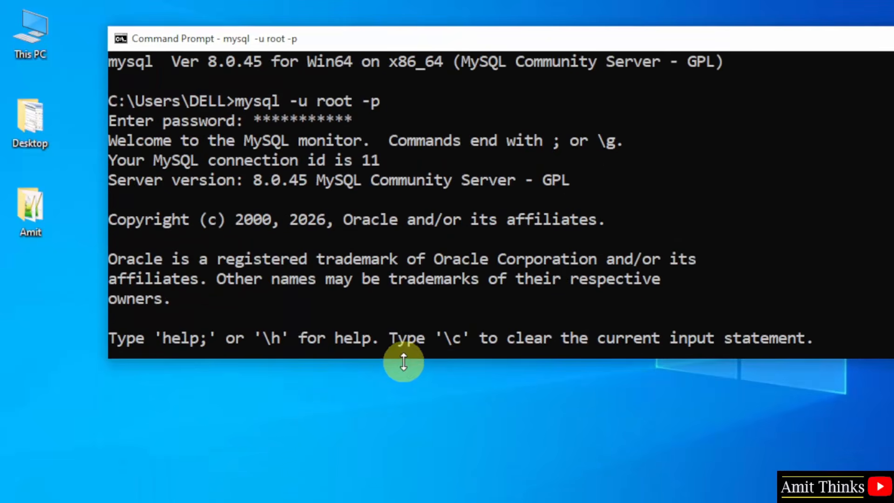
scroll(394, 313, up, 1)
scroll(379, 343, down, 2)
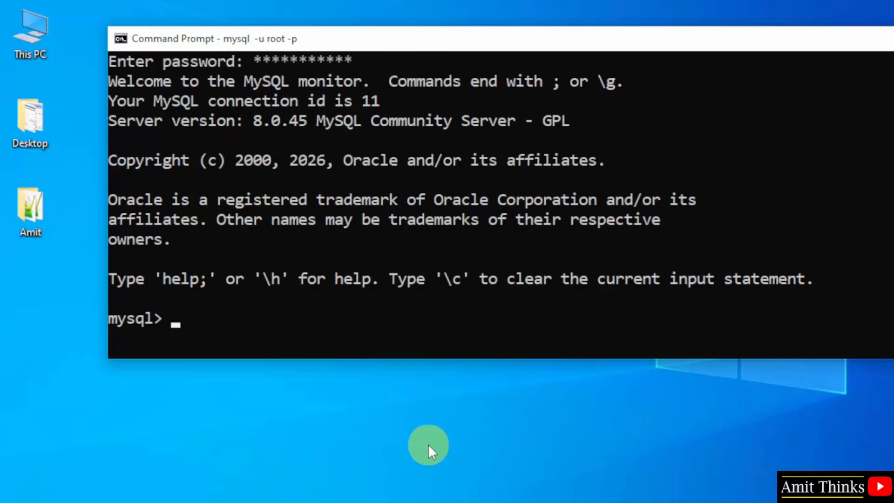
- List the existing databases, then run create database amitdb;
text(show da)
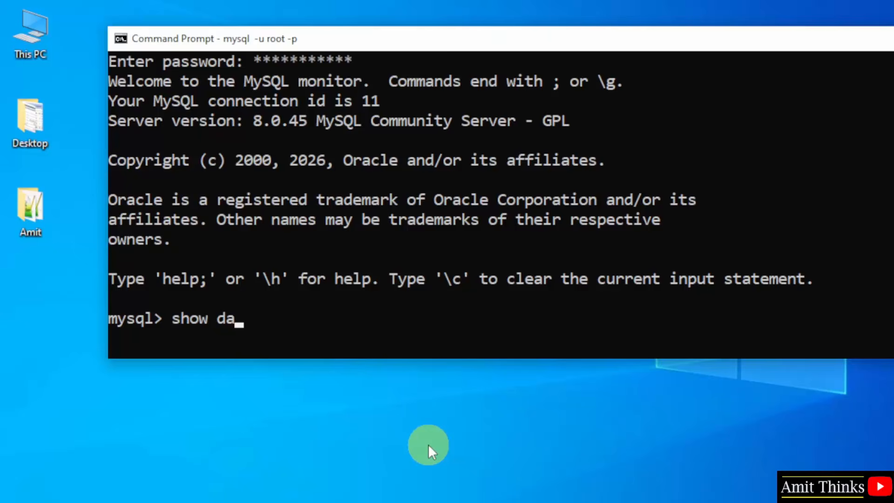
text(tabases;)
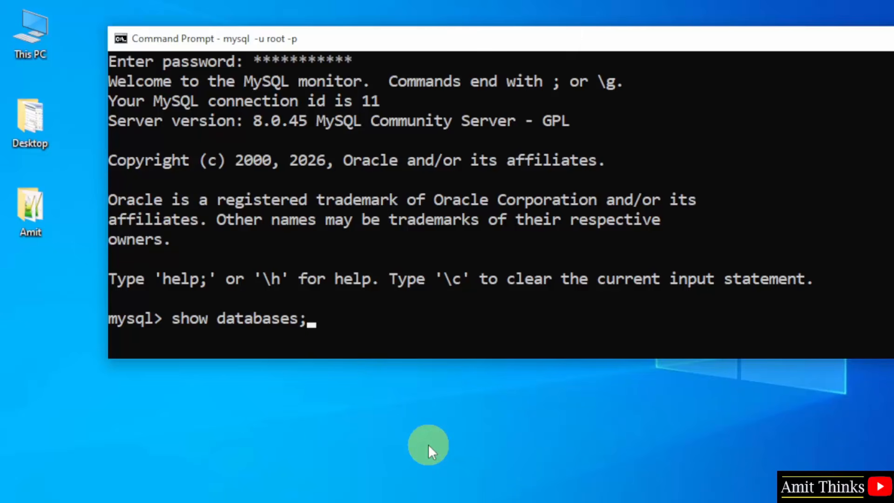
key(Return)
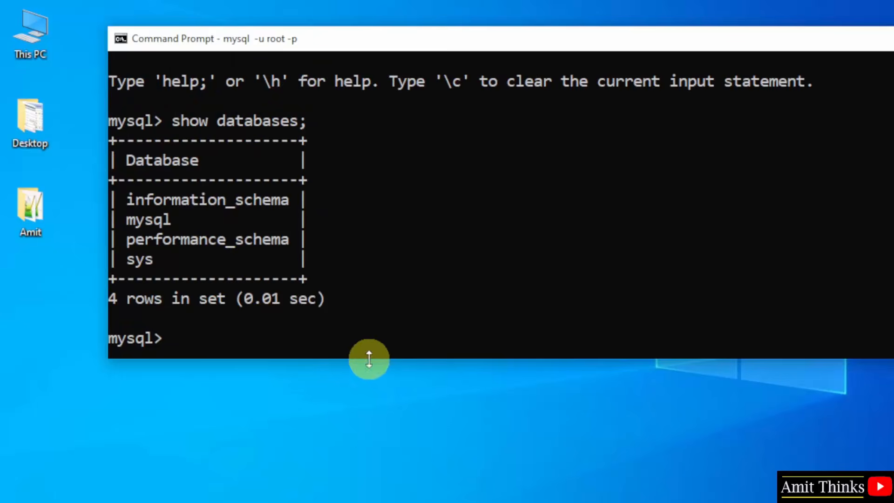
text(create dat)
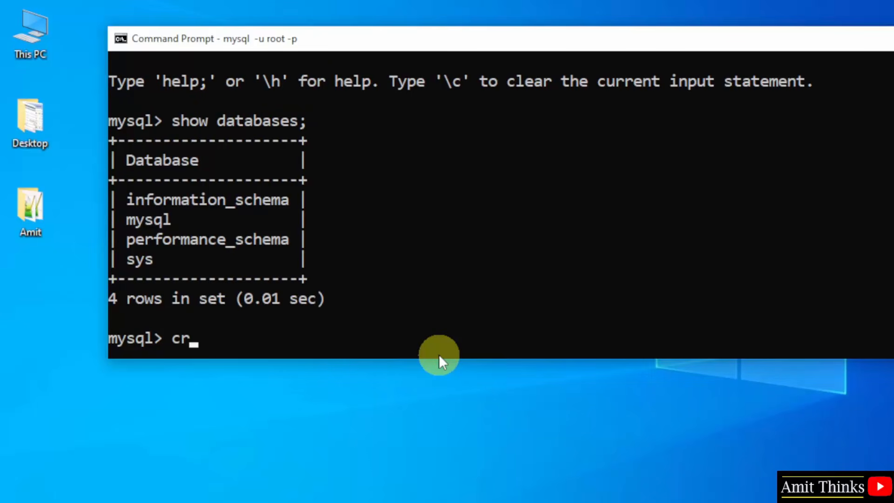
text(aba)
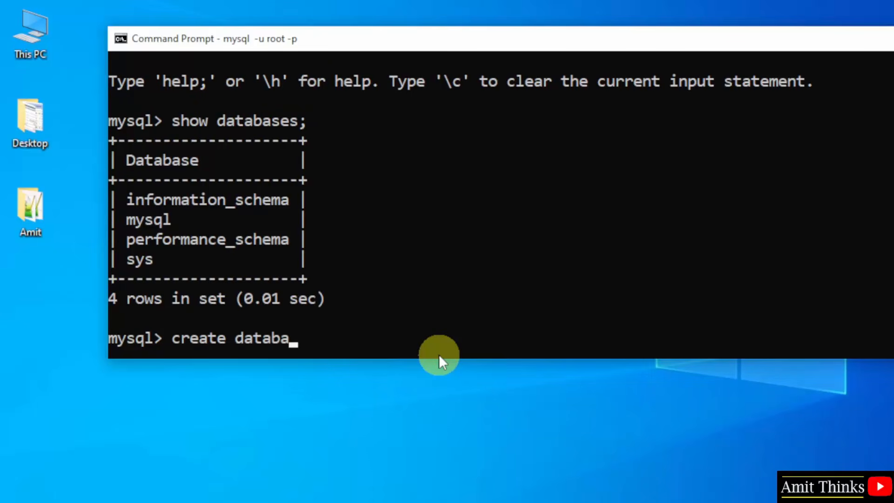
text(se amitdb)
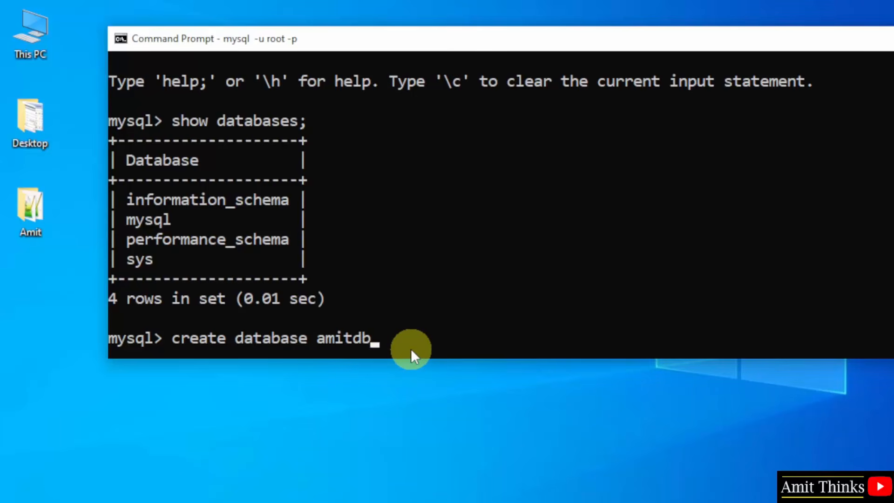
text(;)
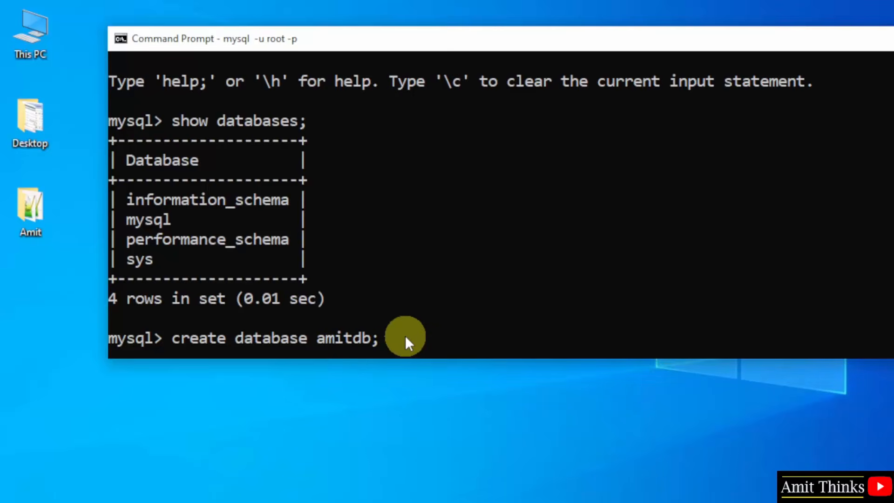
key(Return)
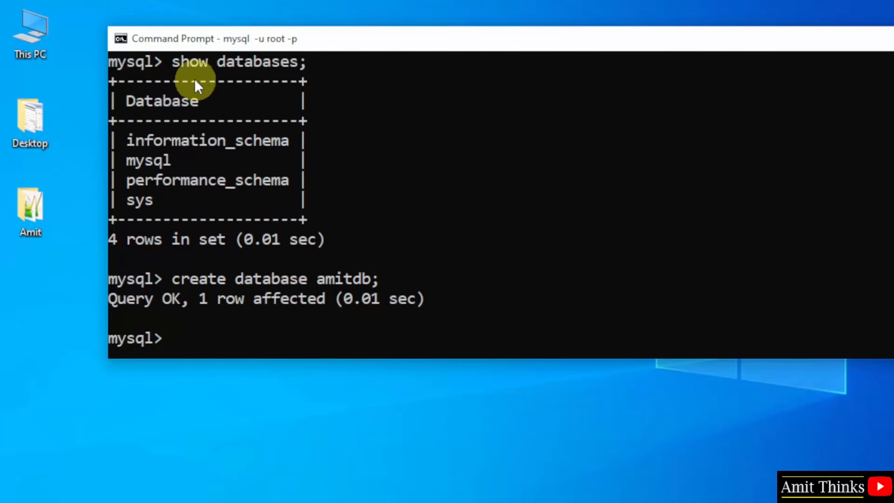
- Run show databases; again to confirm amitdb is listed among five databases
drag(171, 64, 306, 63)
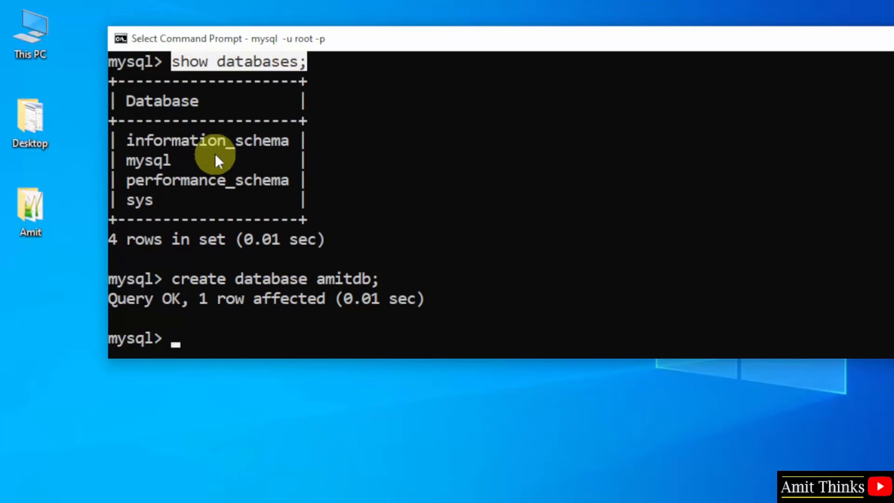
click(241, 184)
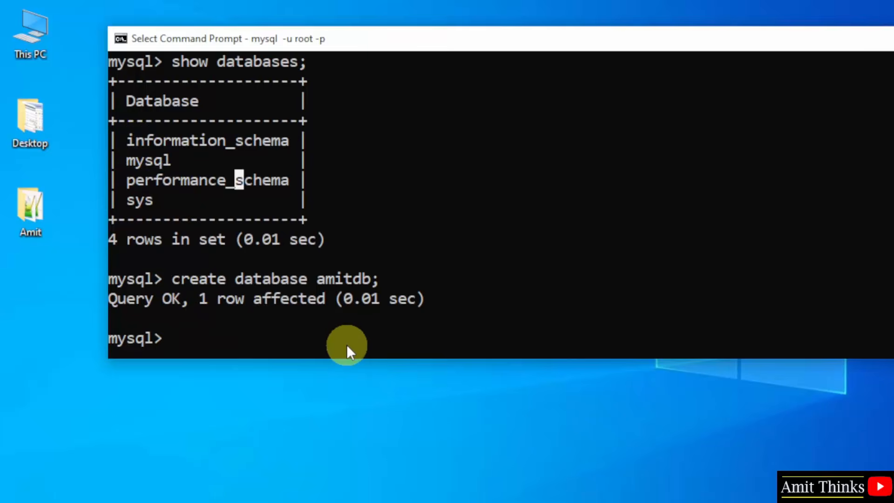
text(show databas)
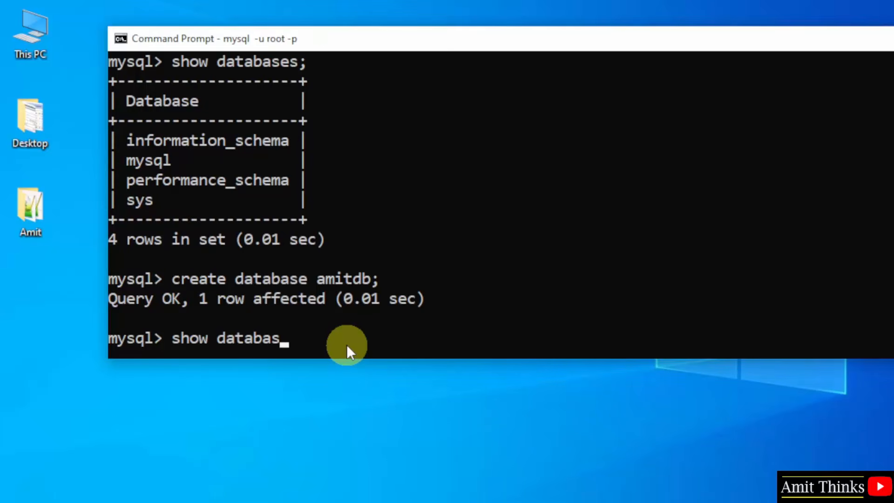
text(es;)
key(Return)
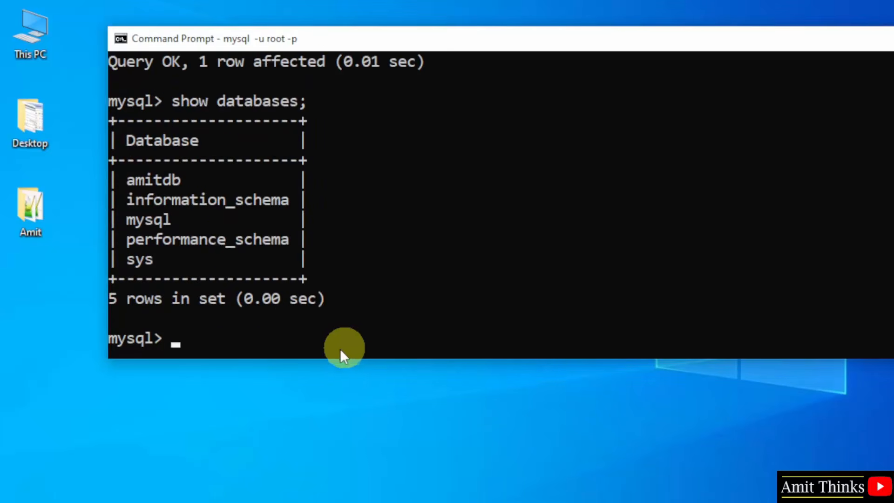
drag(125, 180, 175, 180)
click(183, 199)
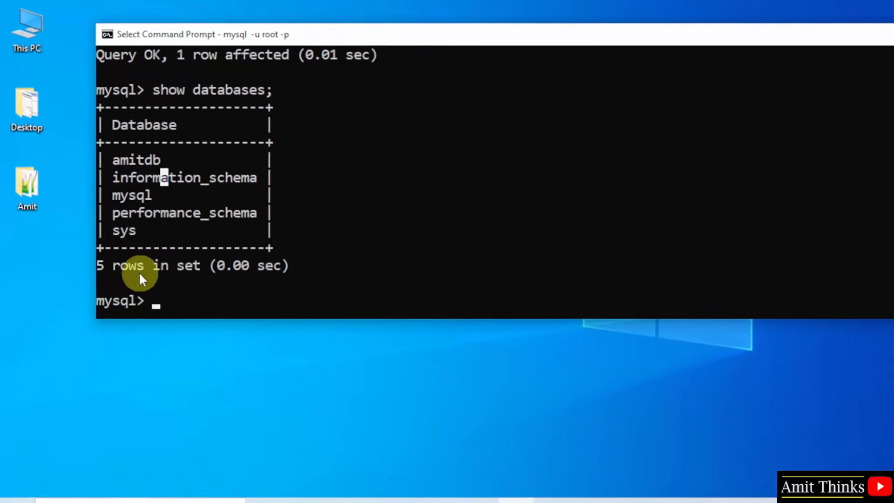
click(100, 265)
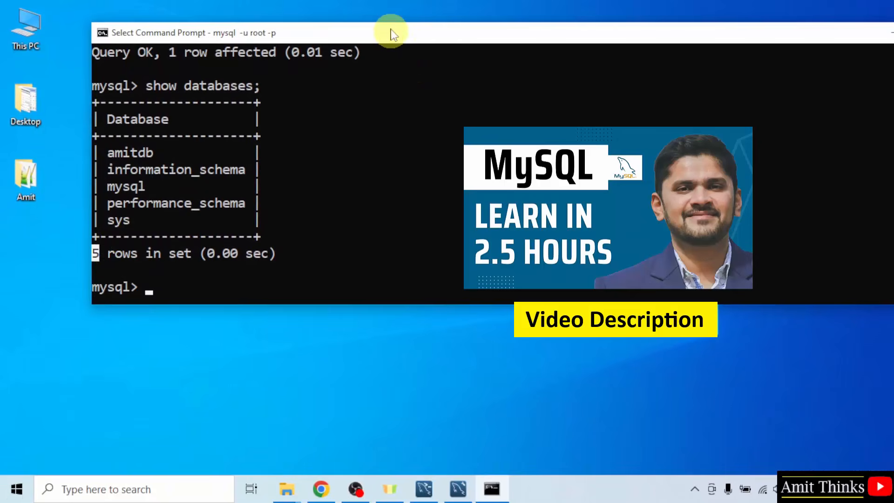
- Close Command Prompt, maximize MySQL Workbench, and dismiss the Migration Assistant banner
drag(382, 36, 254, 87)
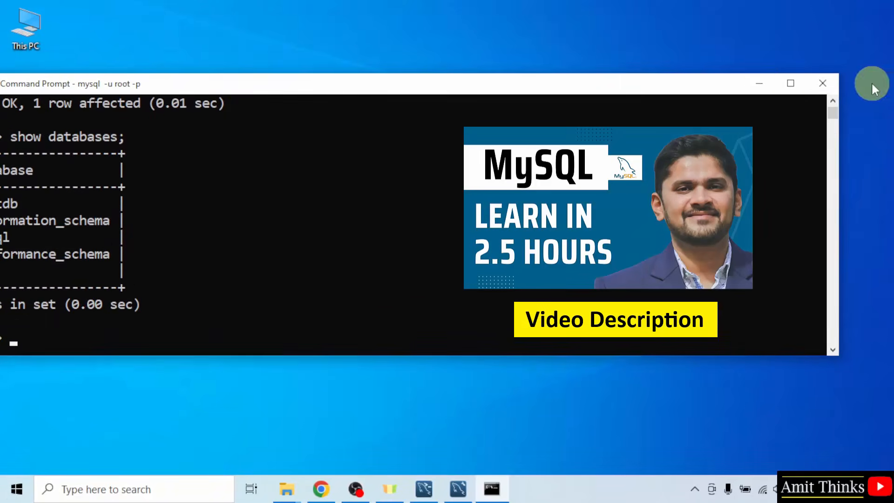
click(830, 81)
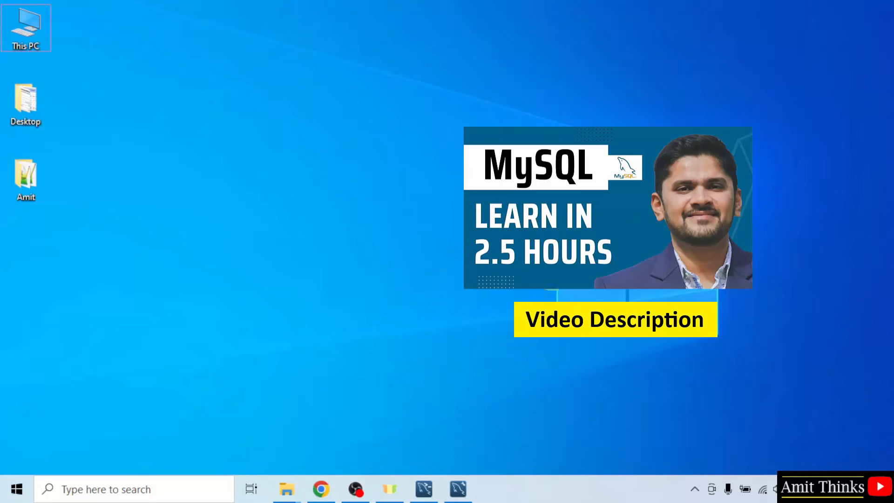
click(458, 487)
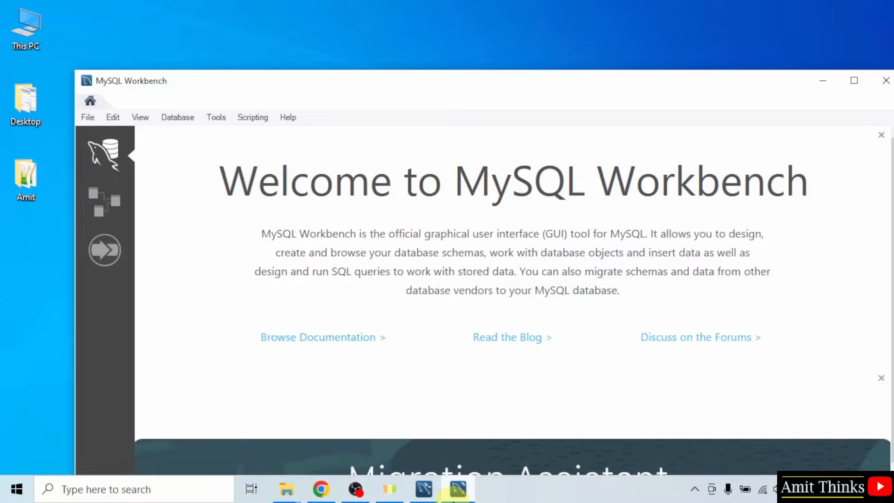
double_click(478, 83)
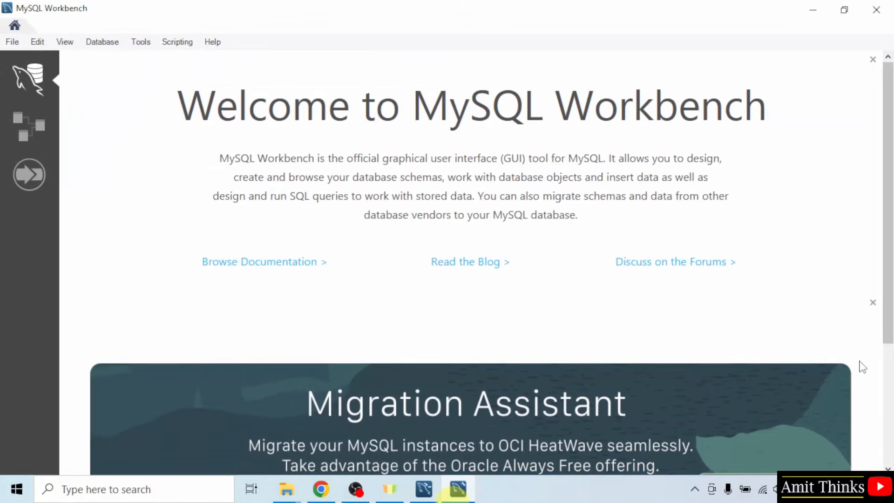
scroll(868, 368, down, 1)
click(873, 236)
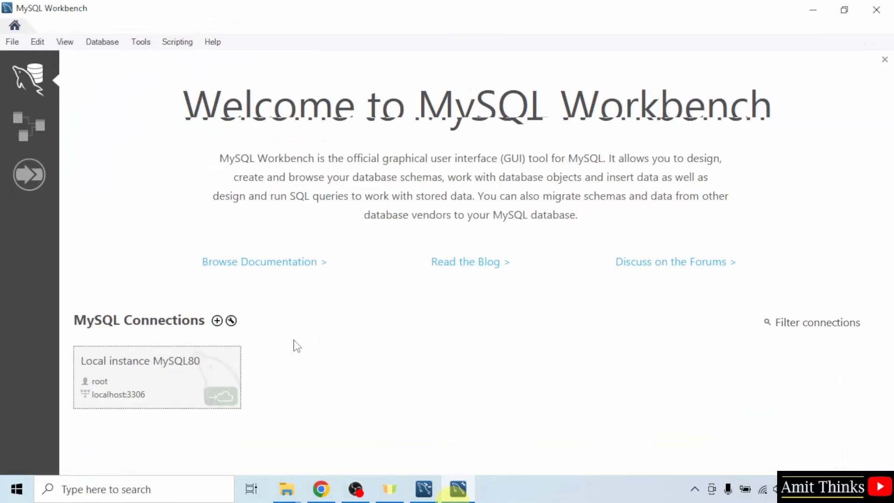
- Connect to Local instance MySQL80 with the root password, saving it in the vault
click(164, 372)
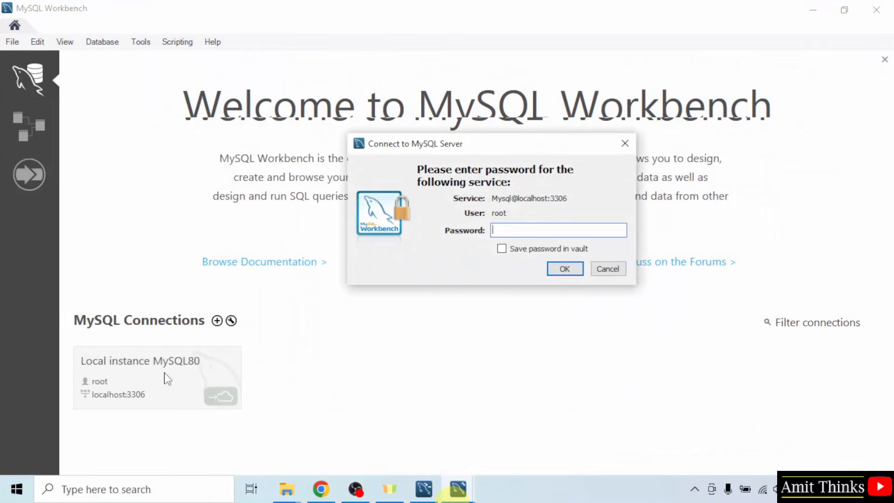
click(522, 235)
click(523, 233)
text(*)
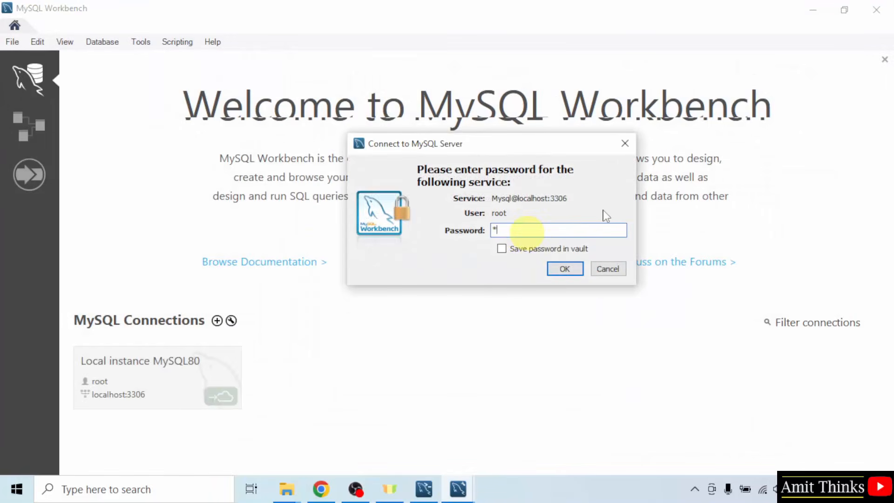
text(*)
click(502, 250)
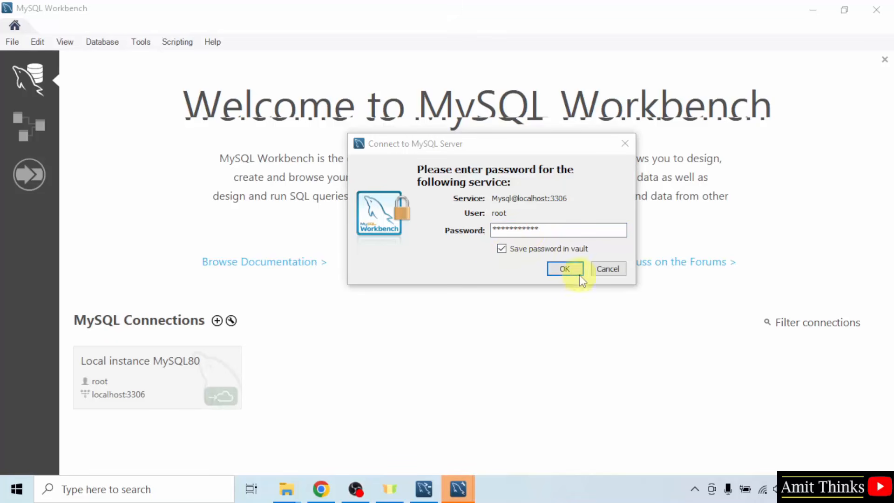
click(579, 274)
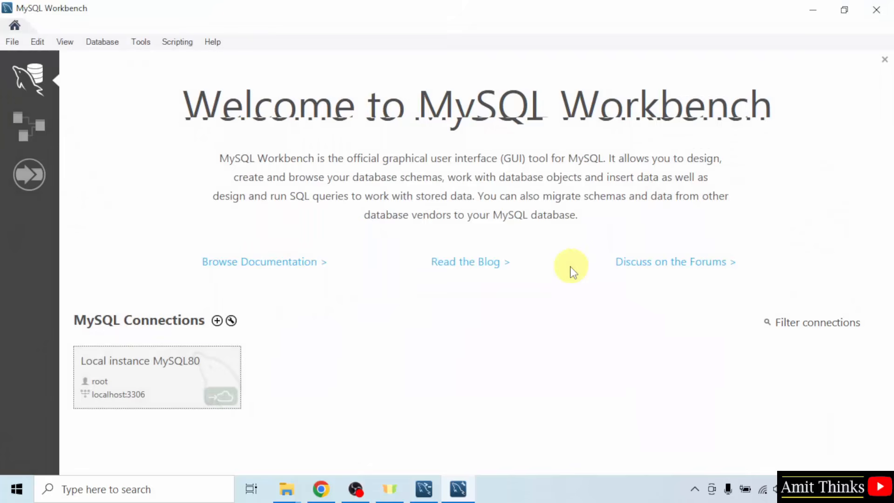